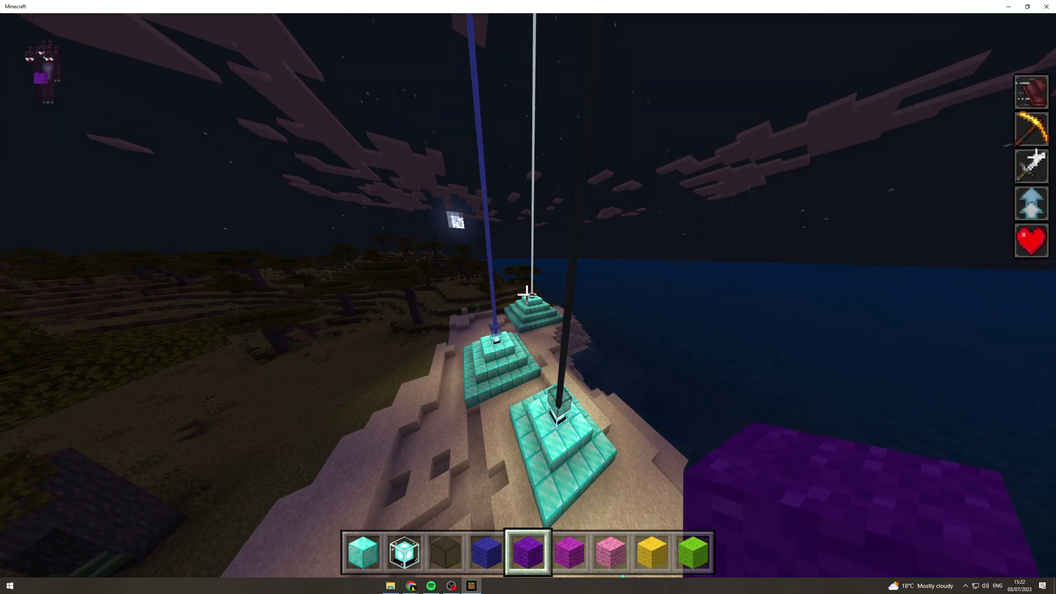
key(w)
key(w)
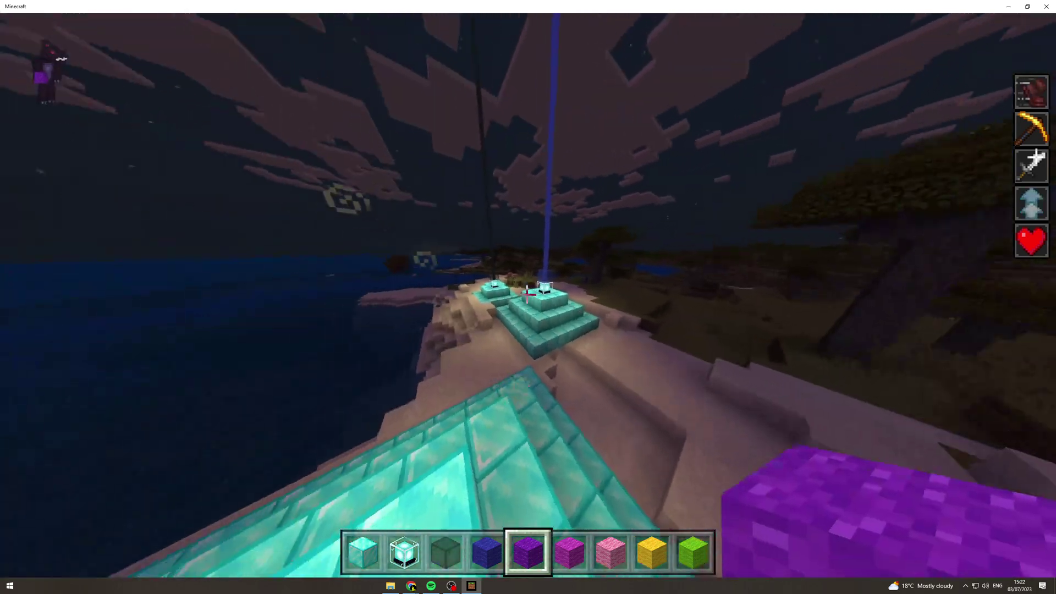
key(w)
key(w)
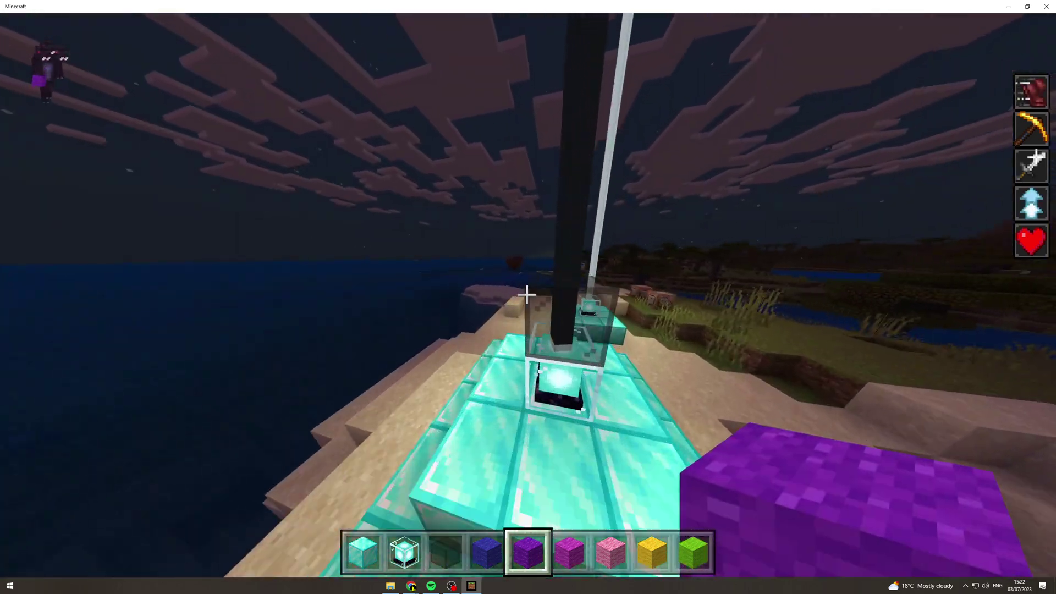
key(w)
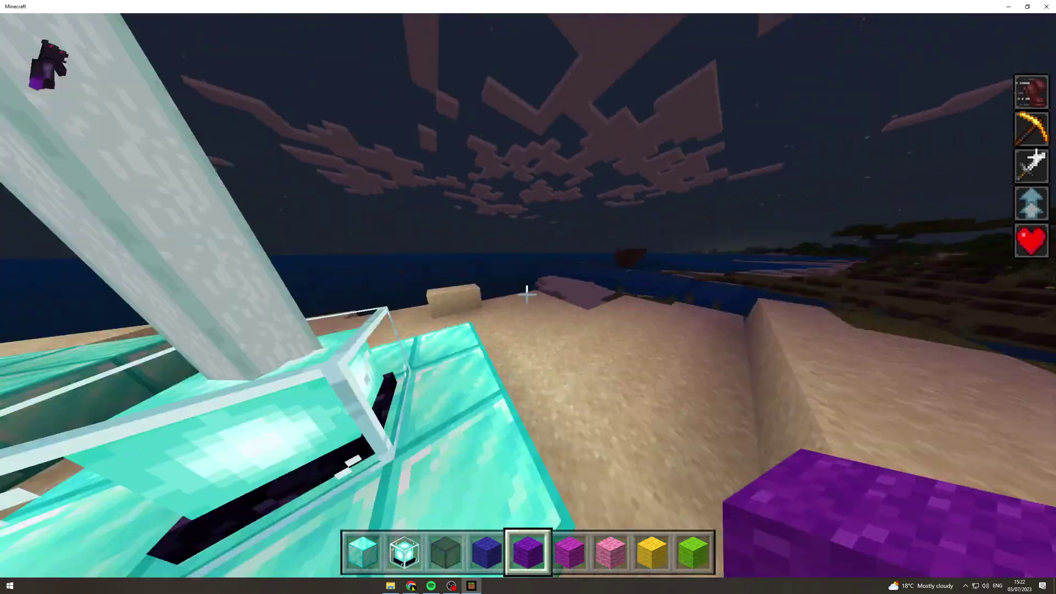
key(w)
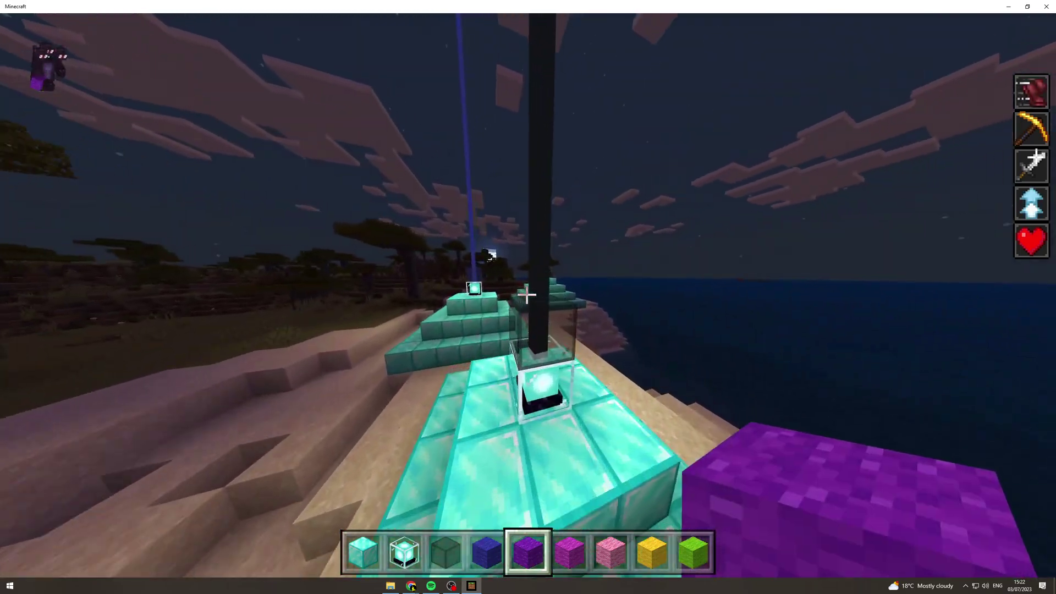
key(w)
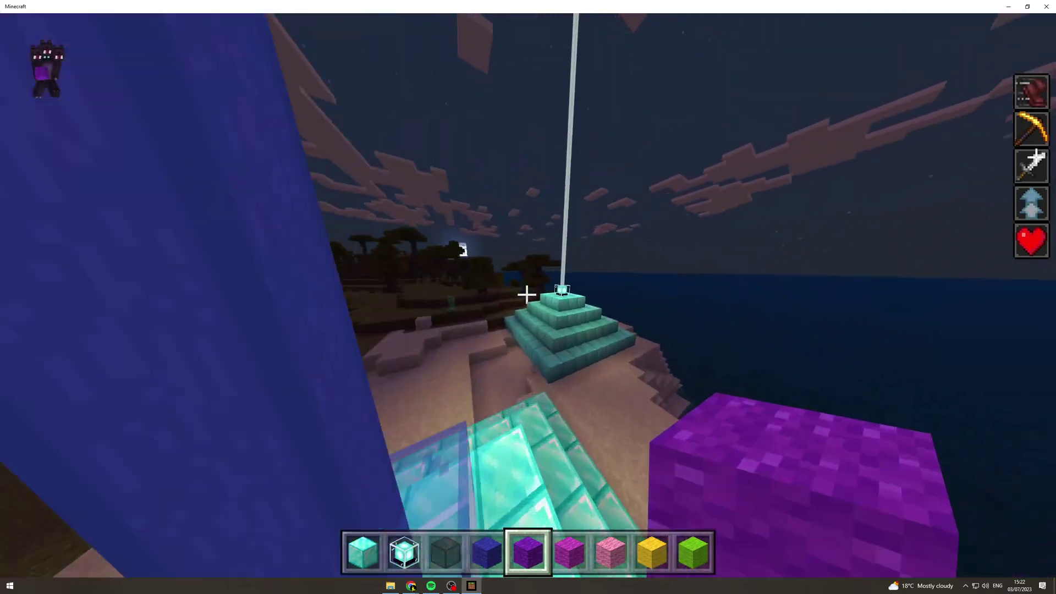
key(w)
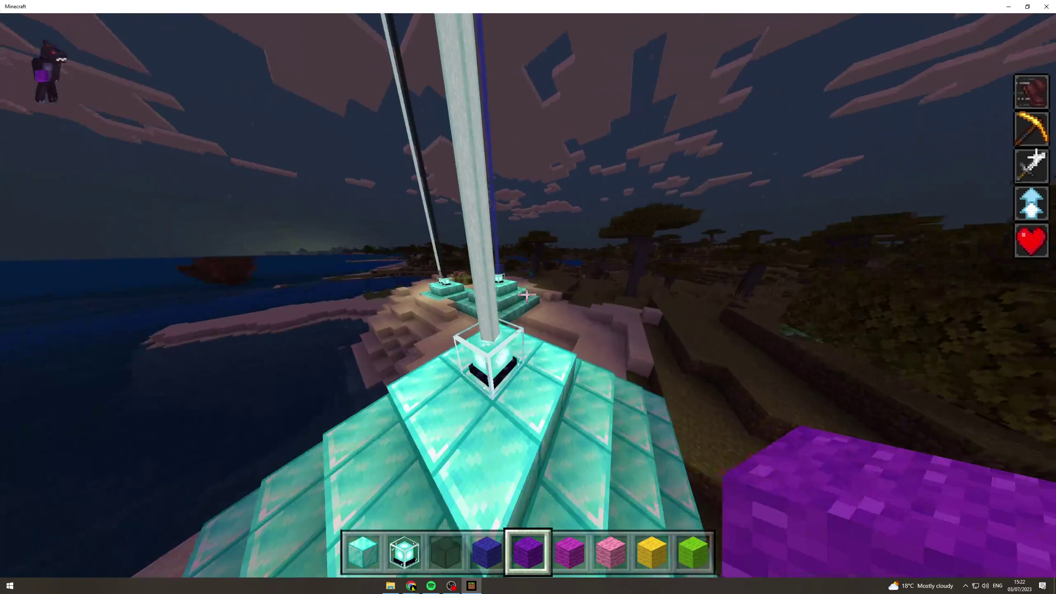
key(w)
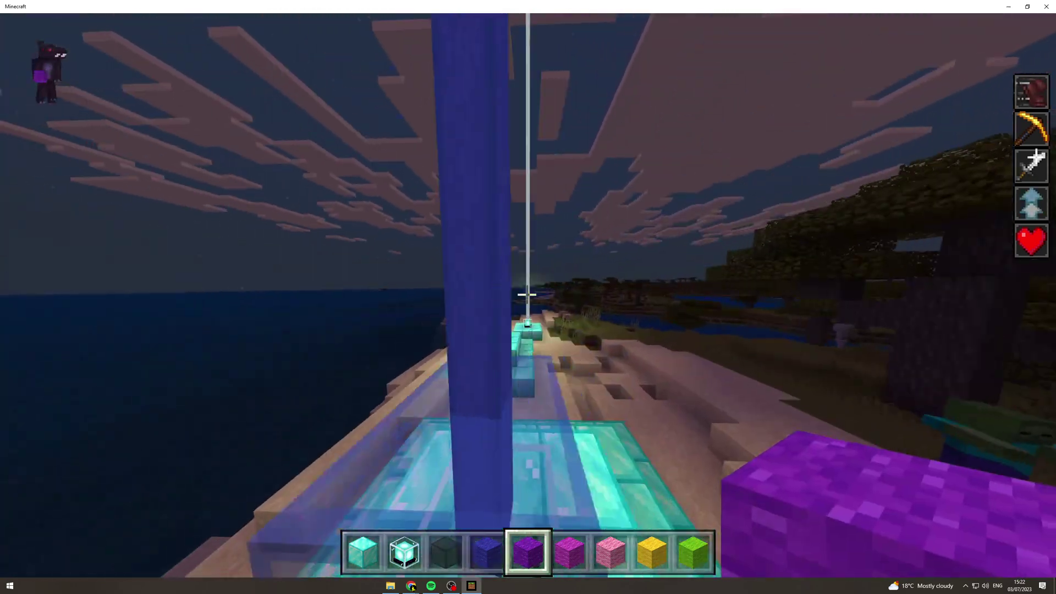
key(w)
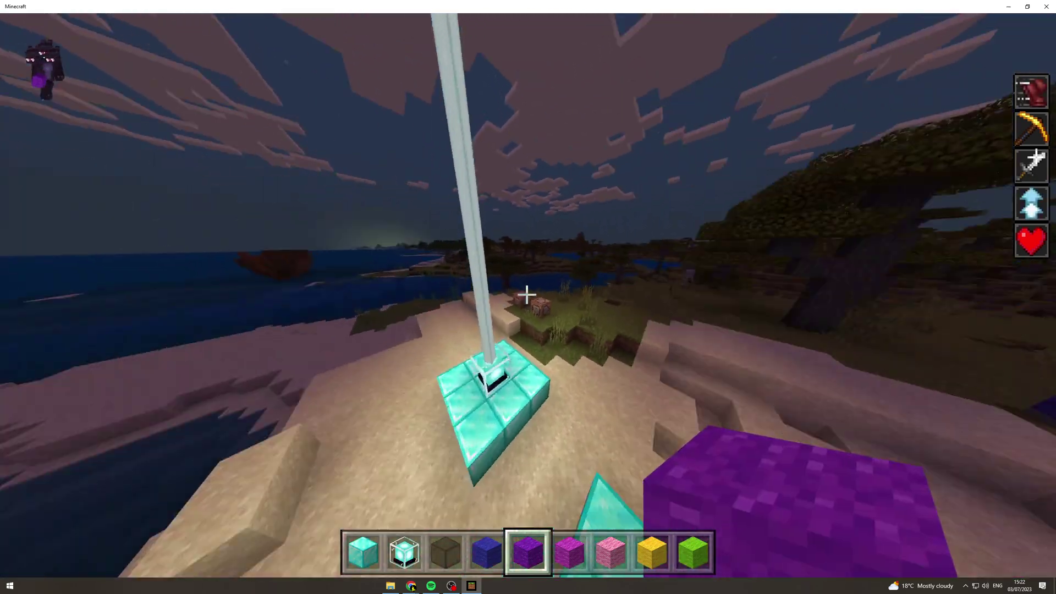
key(w)
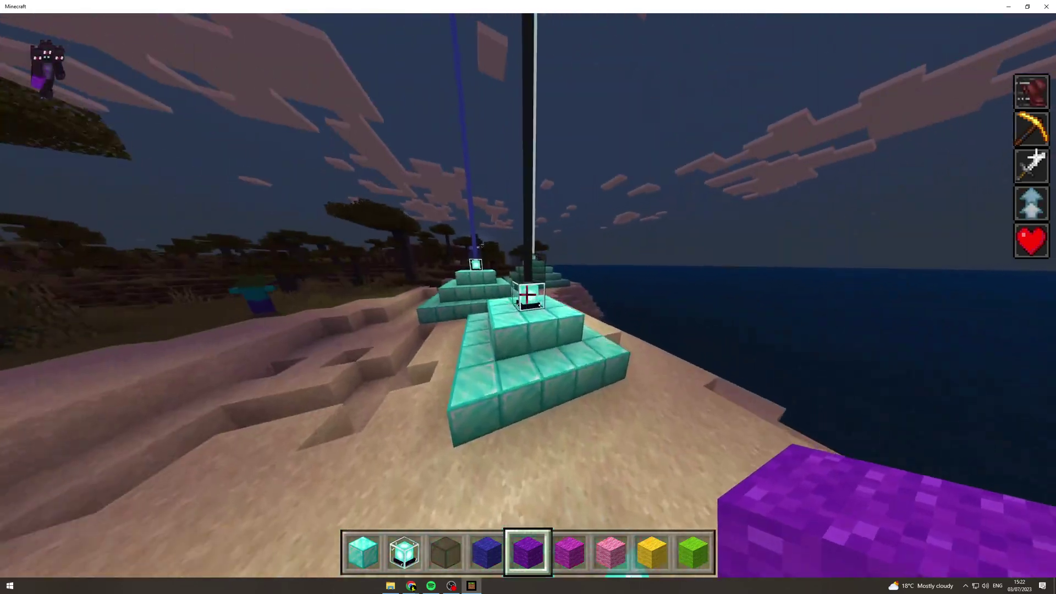
key(w)
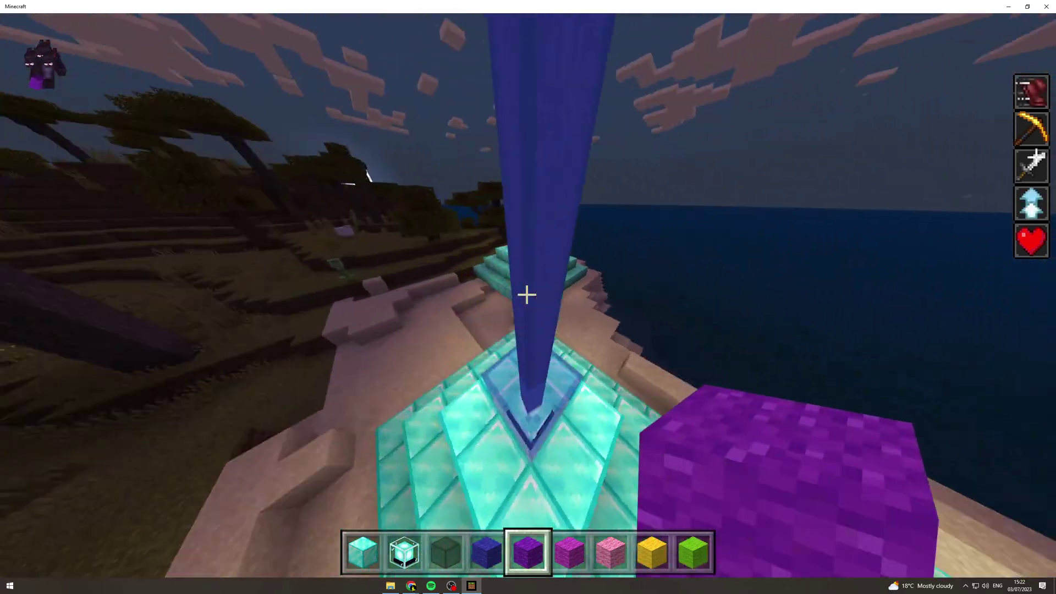
key(w)
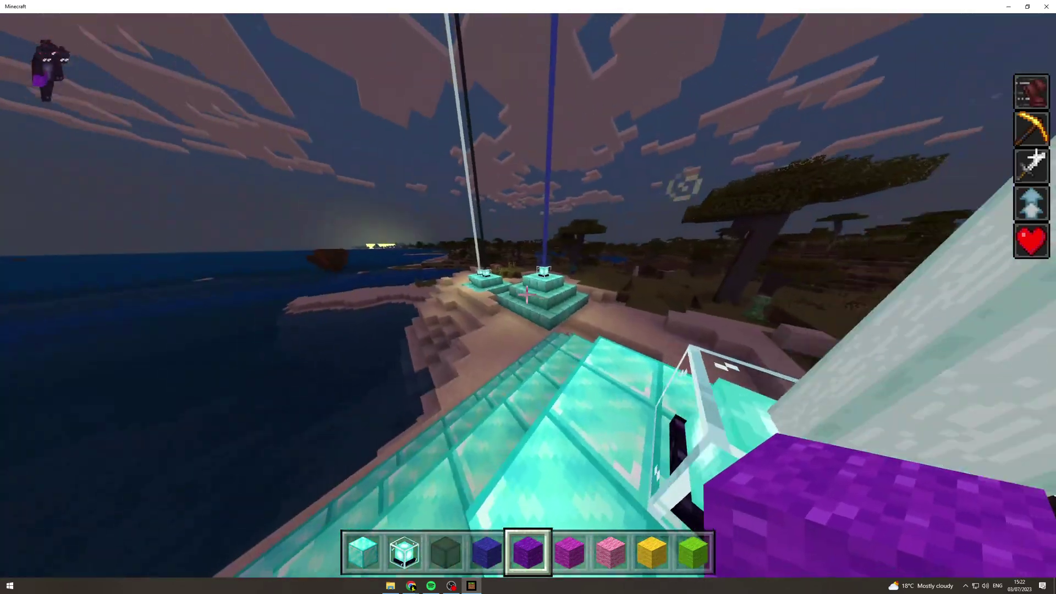
key(w)
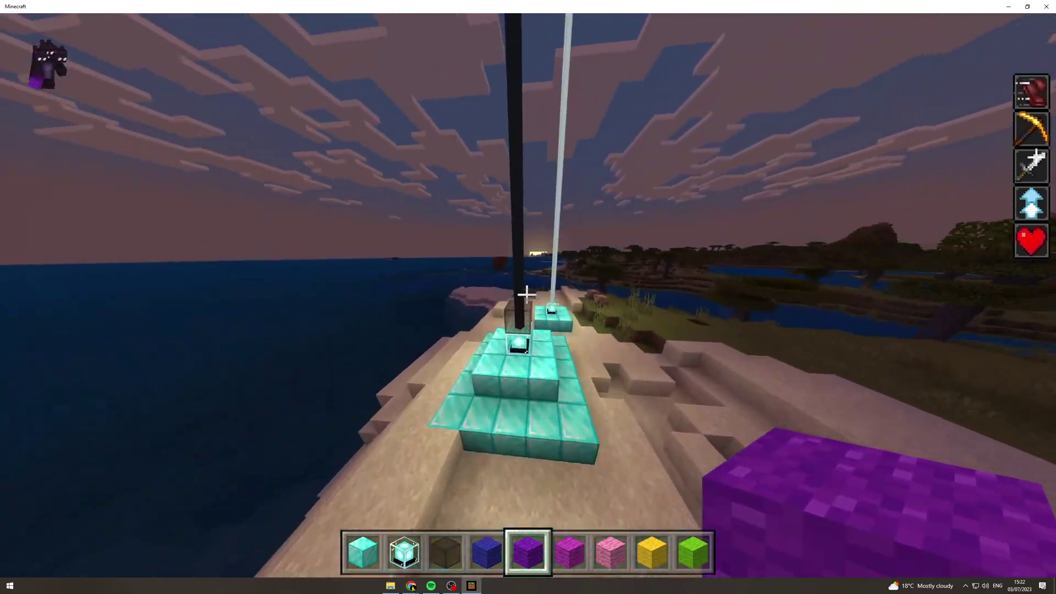
key(w)
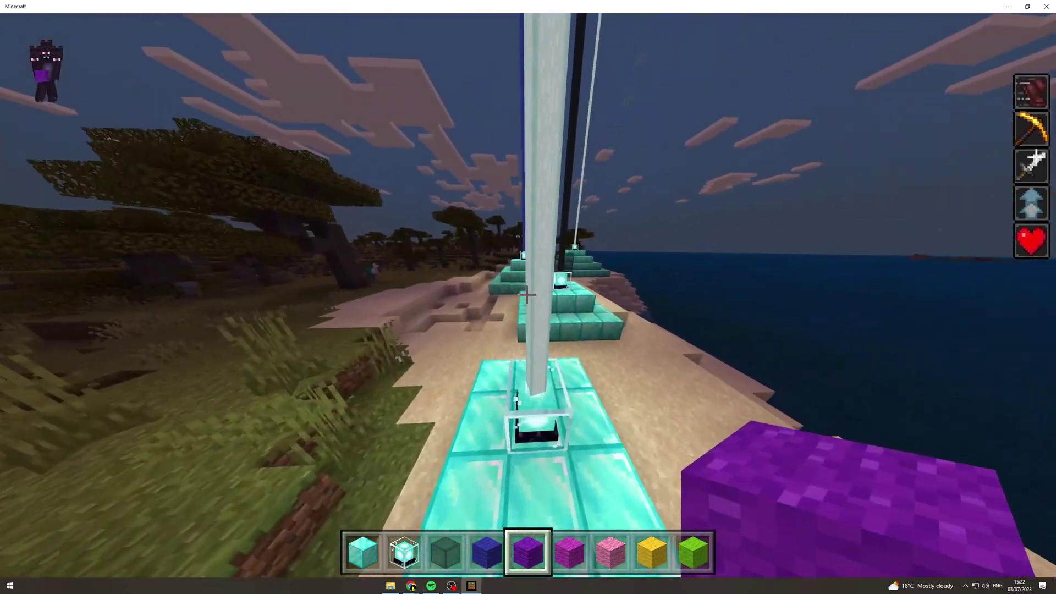
key(e)
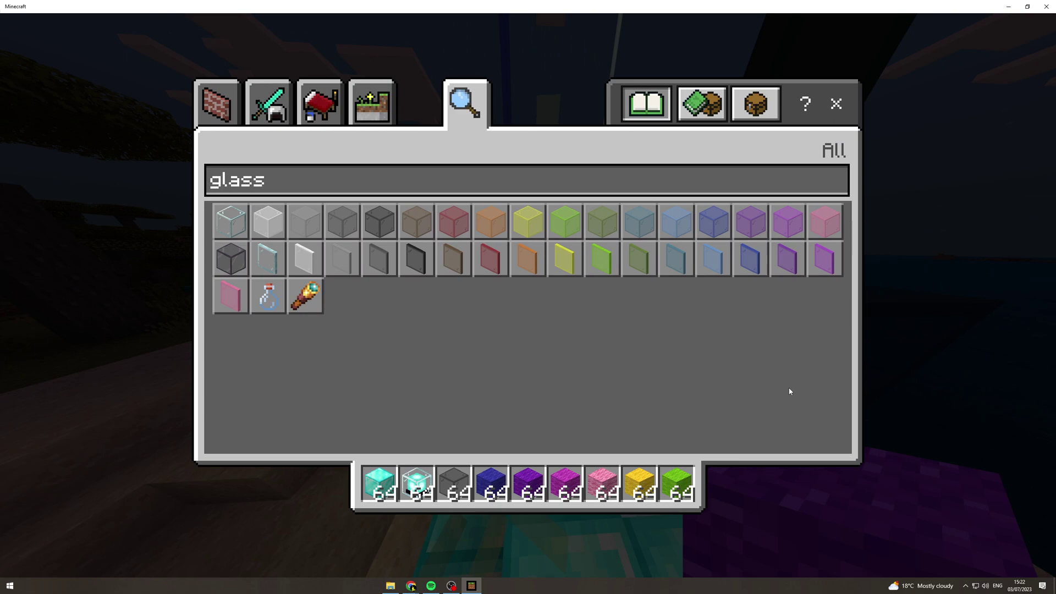
key(Escape)
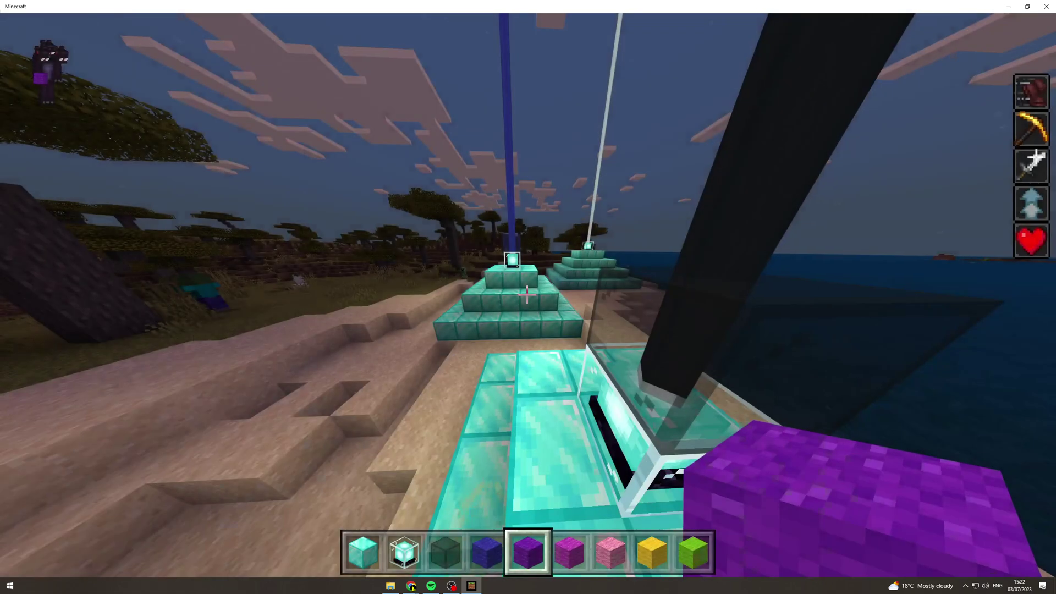
- Save and quit the Minecraft world, and switch to the SourceForge AutoClicker page in Chrome
key(Escape)
click(349, 367)
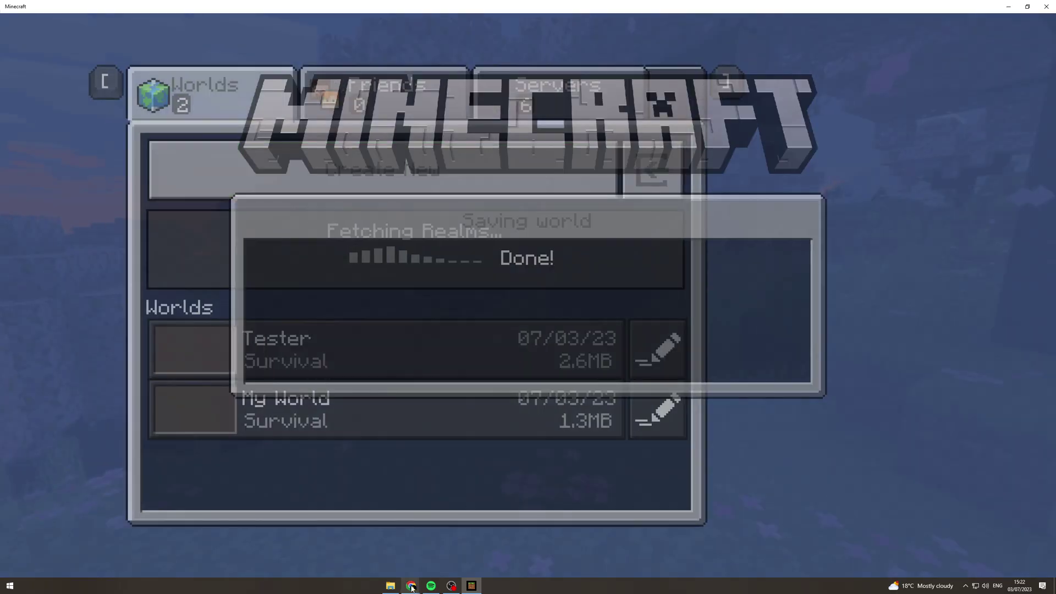
mouse_move(412, 586)
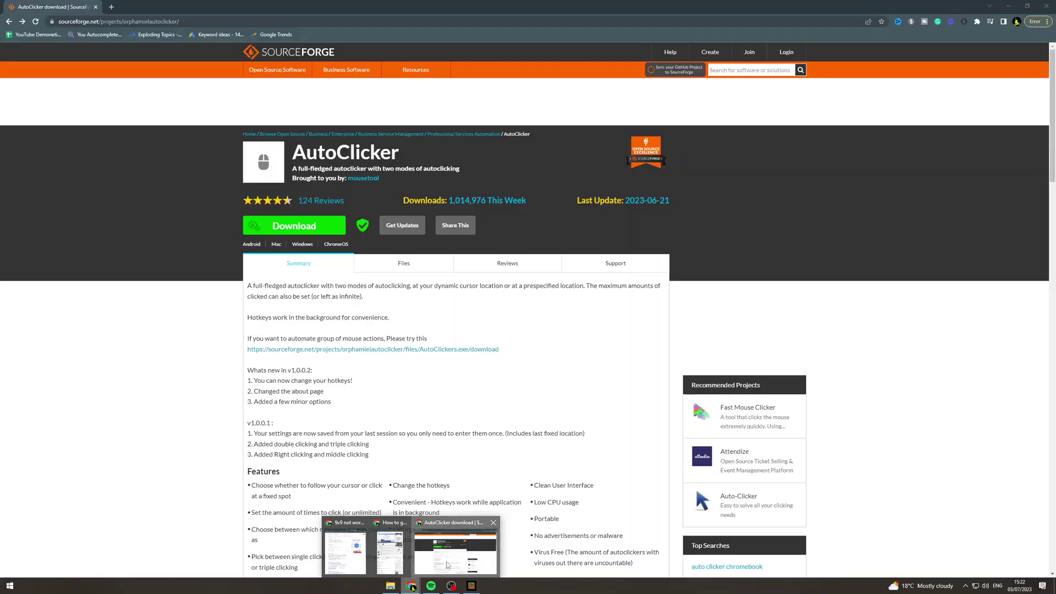
click(455, 550)
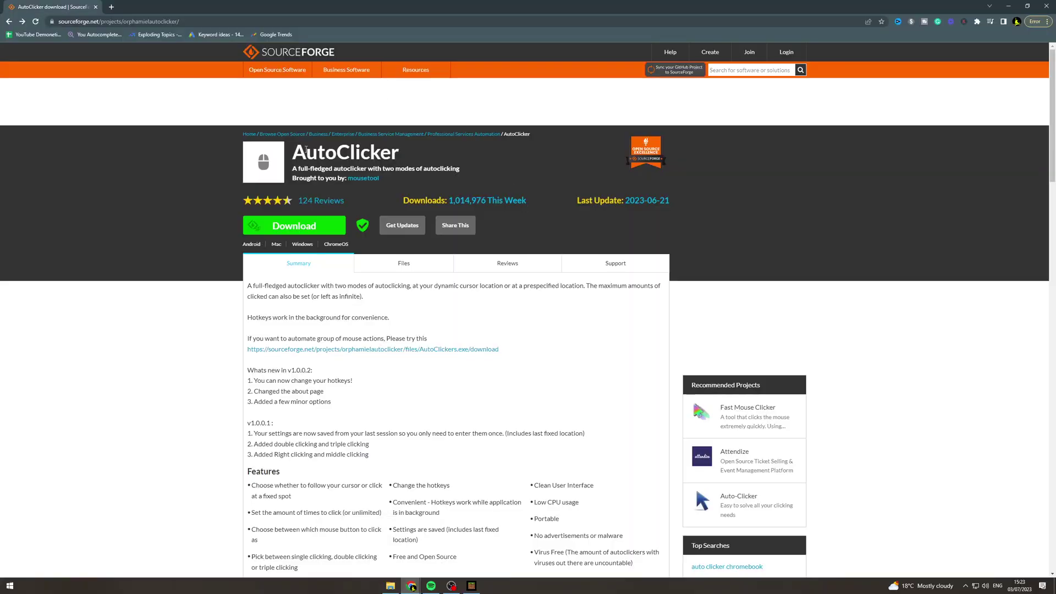
- Download AutoClicker-3.0.exe from SourceForge and launch the downloaded file
click(313, 225)
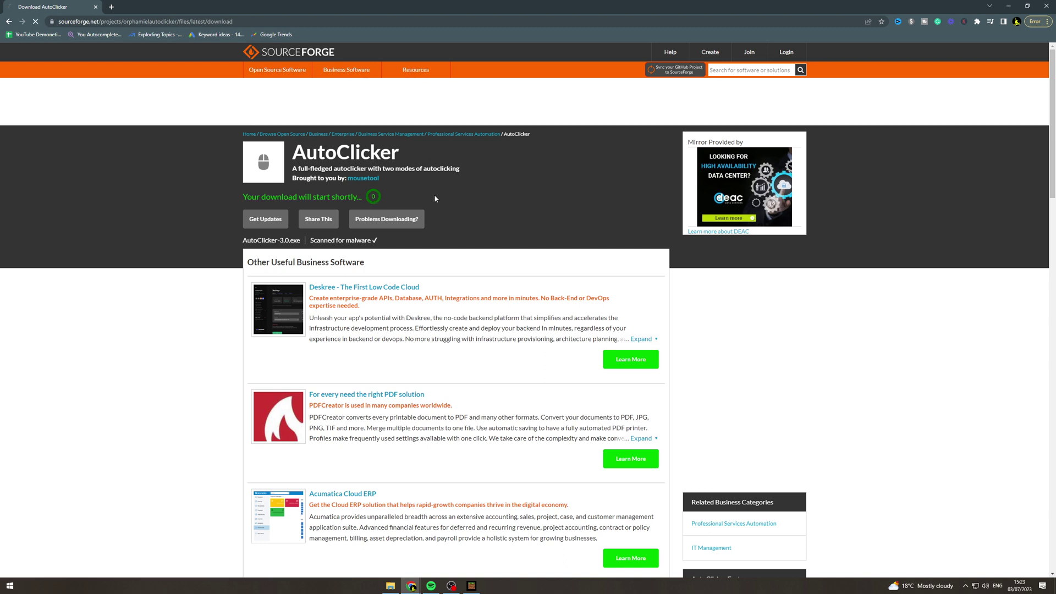
click(62, 566)
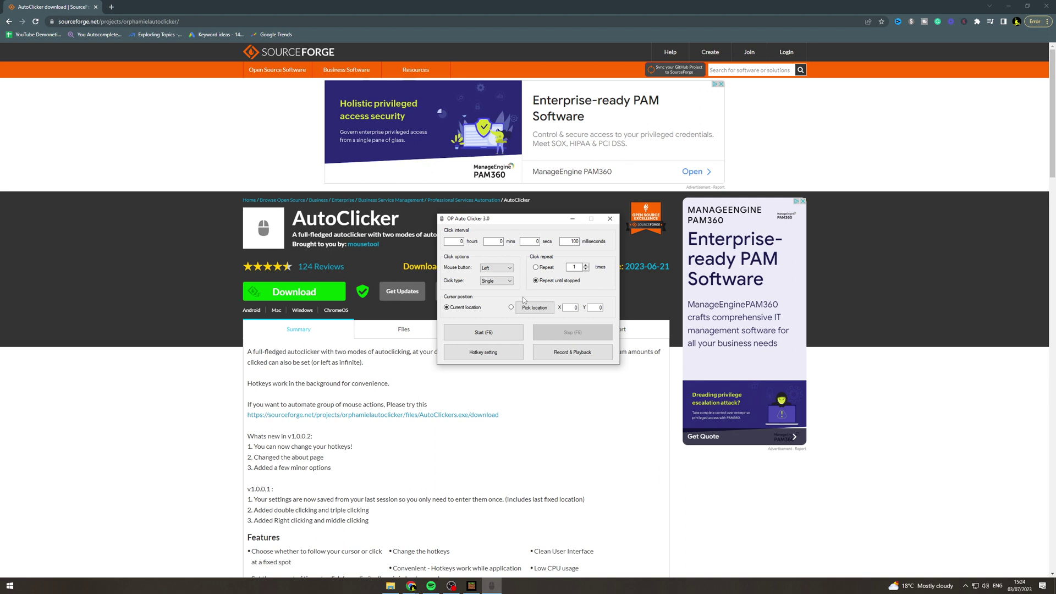
- Set the auto clicker's repeat count to 10, choose Repeat until stopped, and review the click type and mouse button options
double_click(571, 244)
drag(549, 223, 811, 186)
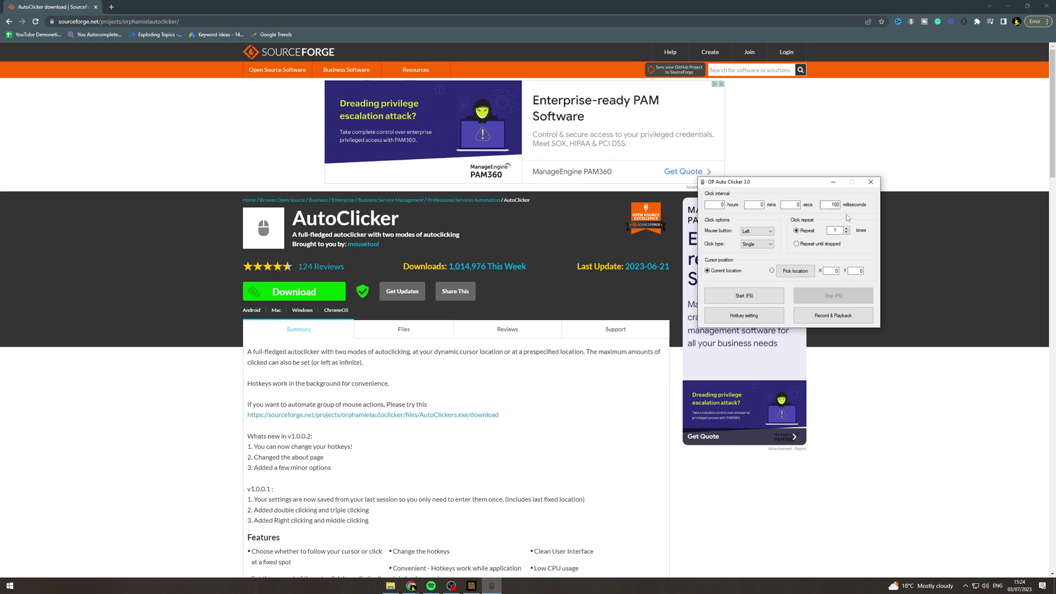
click(835, 231)
click(770, 244)
click(784, 244)
click(770, 231)
click(780, 230)
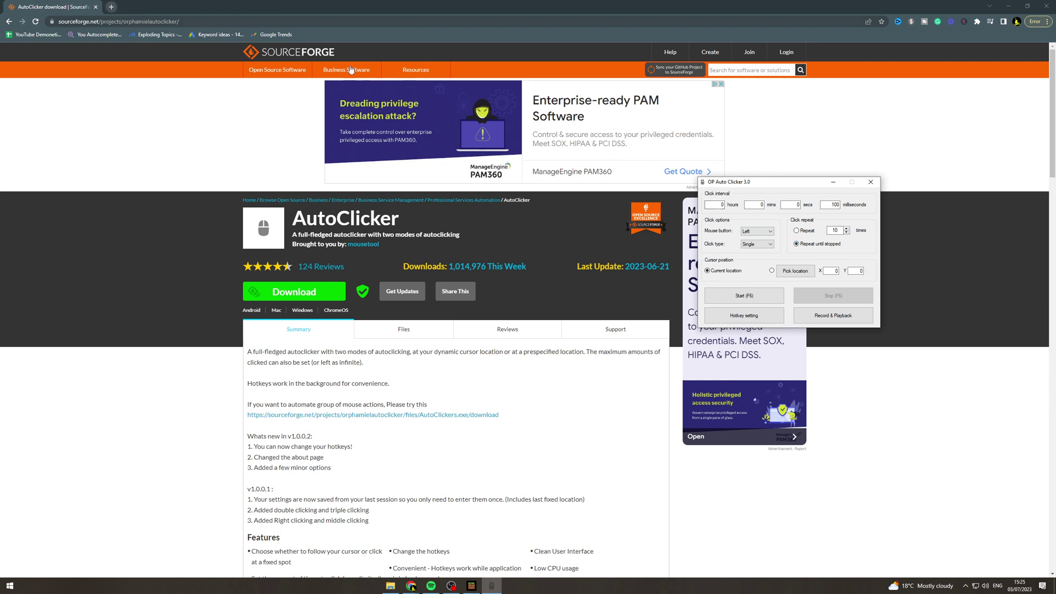
- Search for "click speed test" in a new tab, open clickspeedtest.com and accept the recommended cookies
click(111, 7)
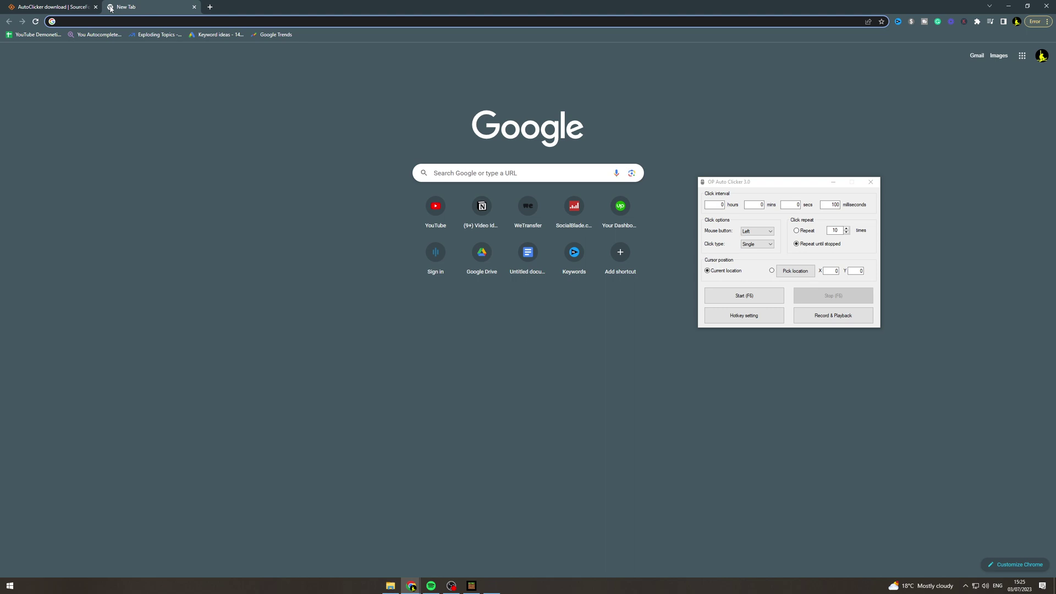
text(click speed test)
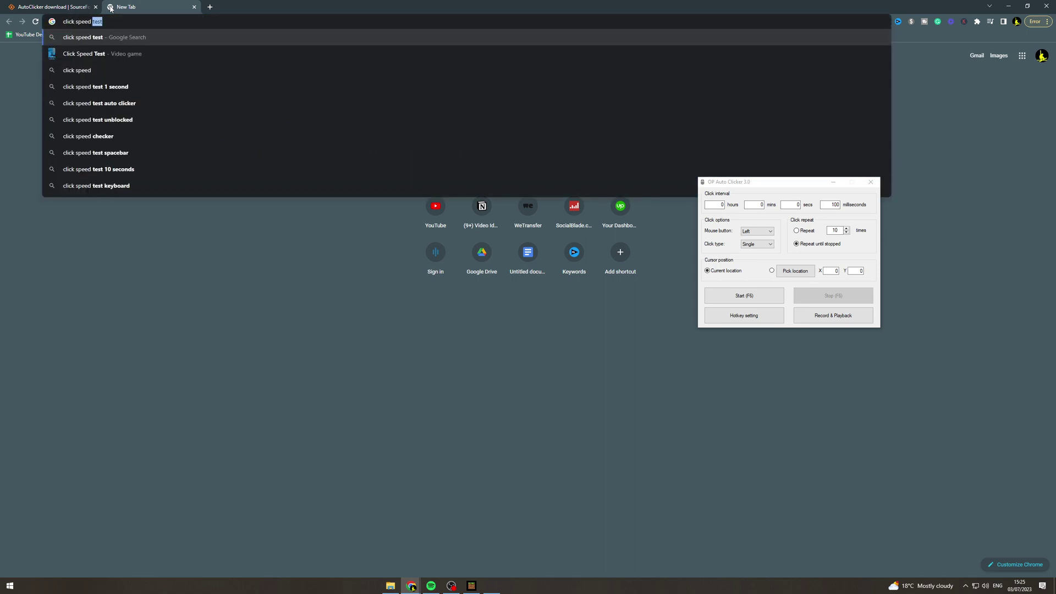
key(Return)
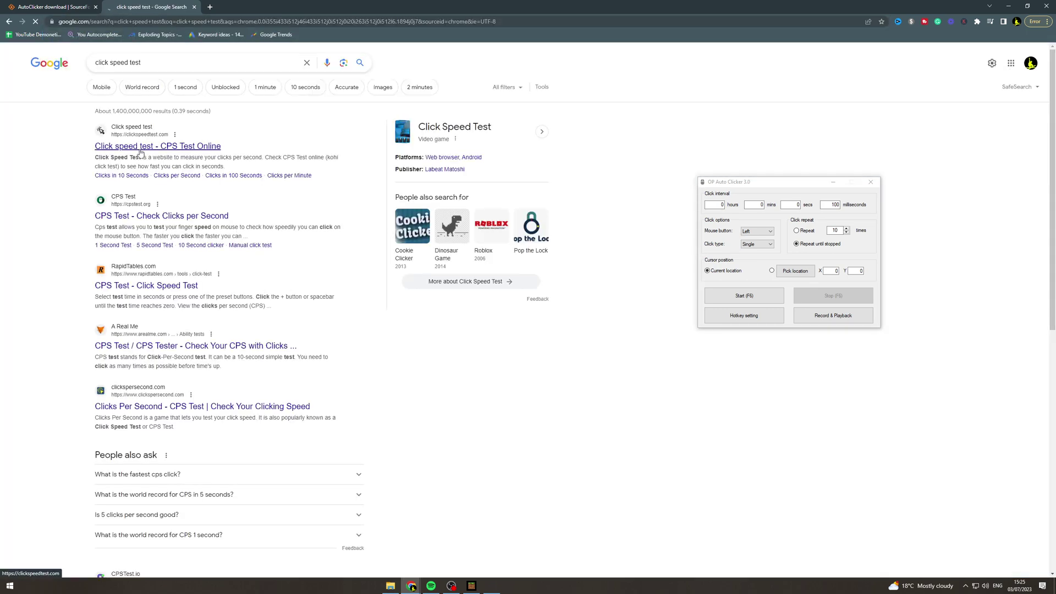
click(140, 147)
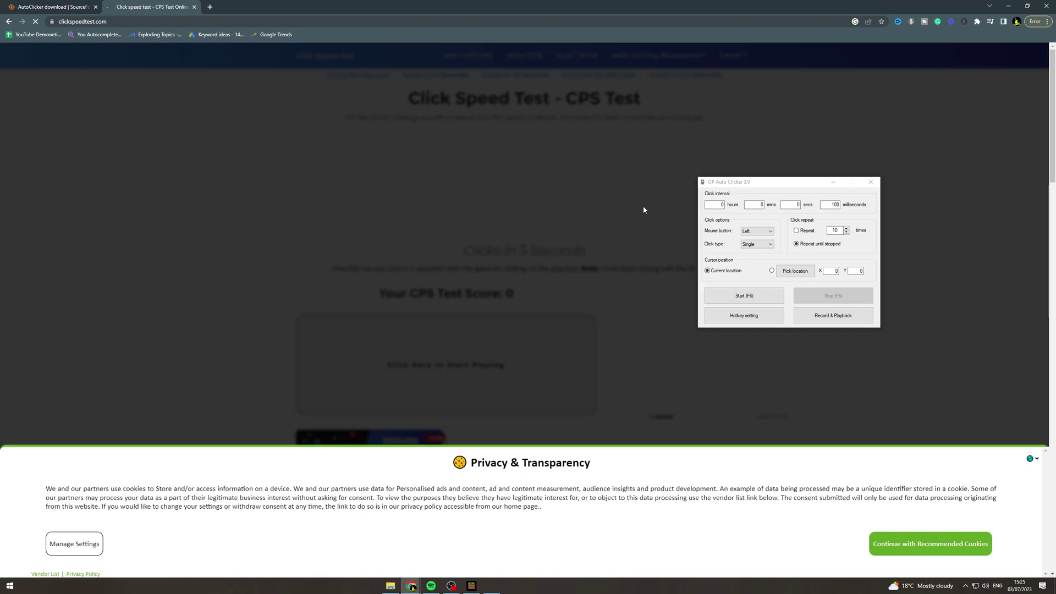
click(930, 551)
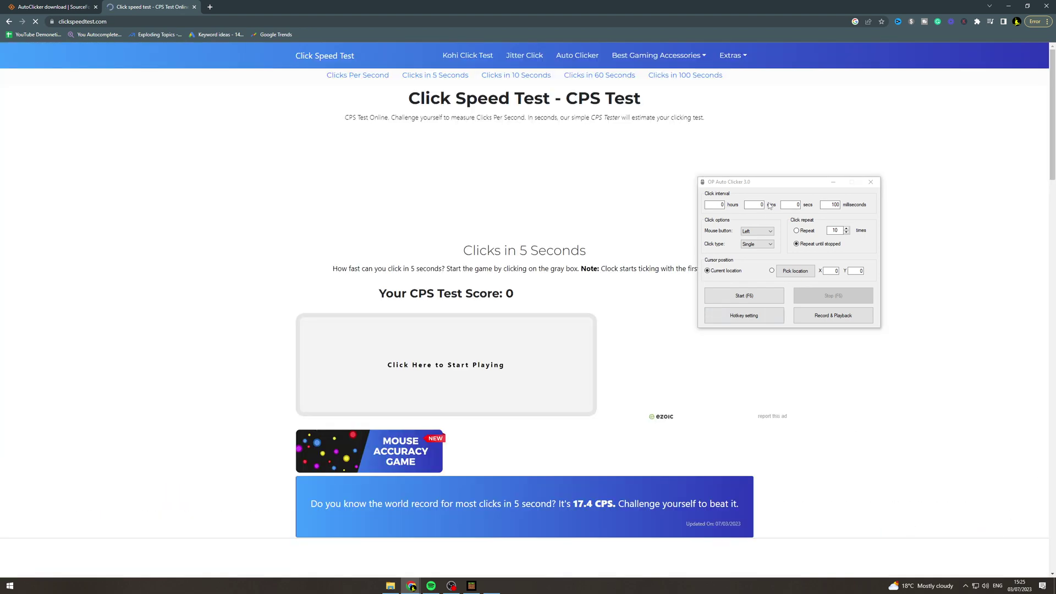
- Run the 5-second click speed test with the auto clicker at a 100-millisecond interval, and stop the clicker
click(789, 182)
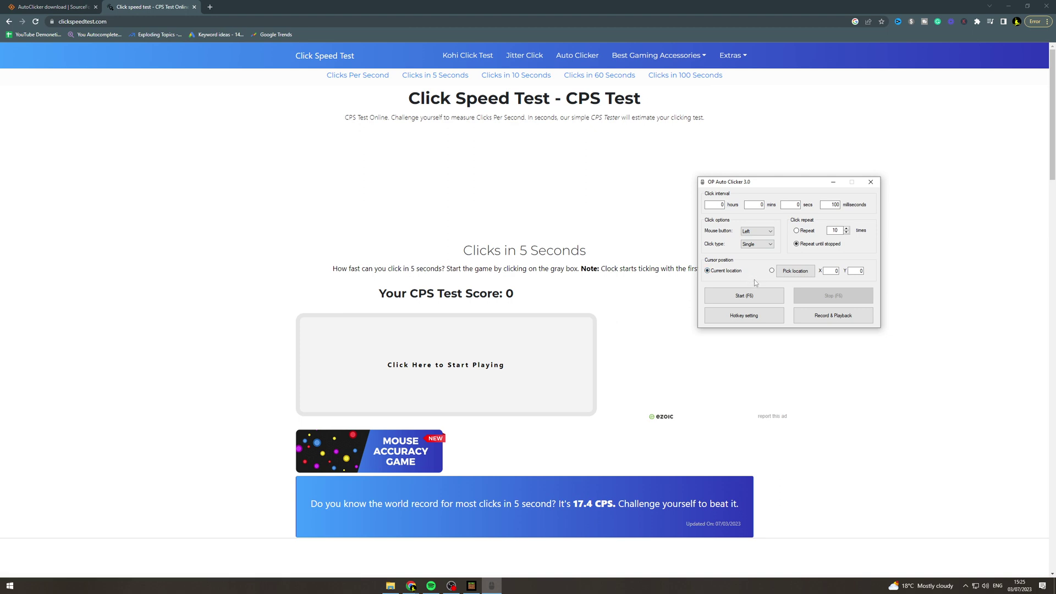
key(F6)
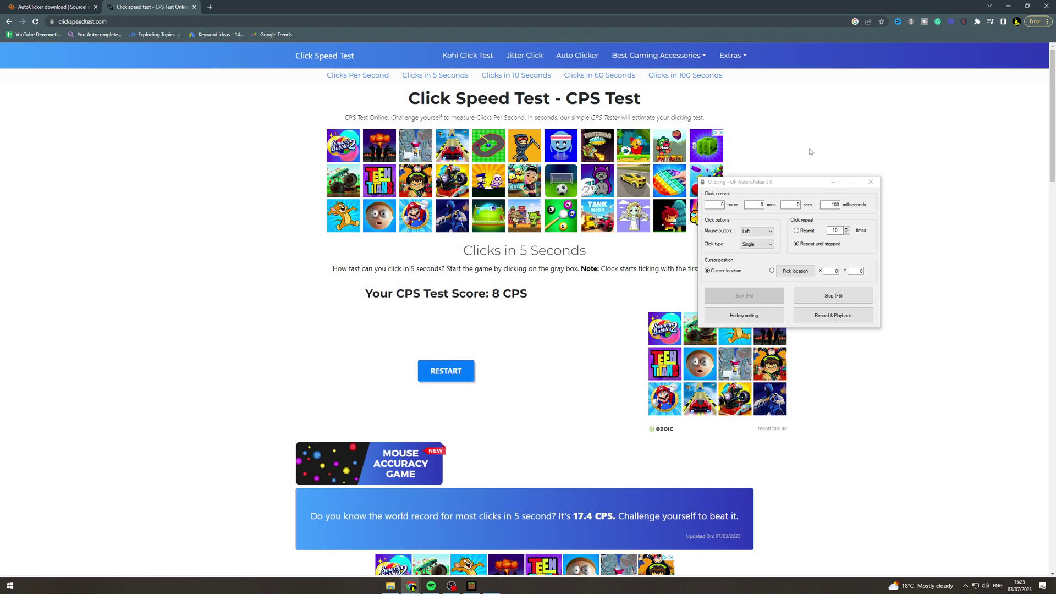
drag(798, 181, 799, 183)
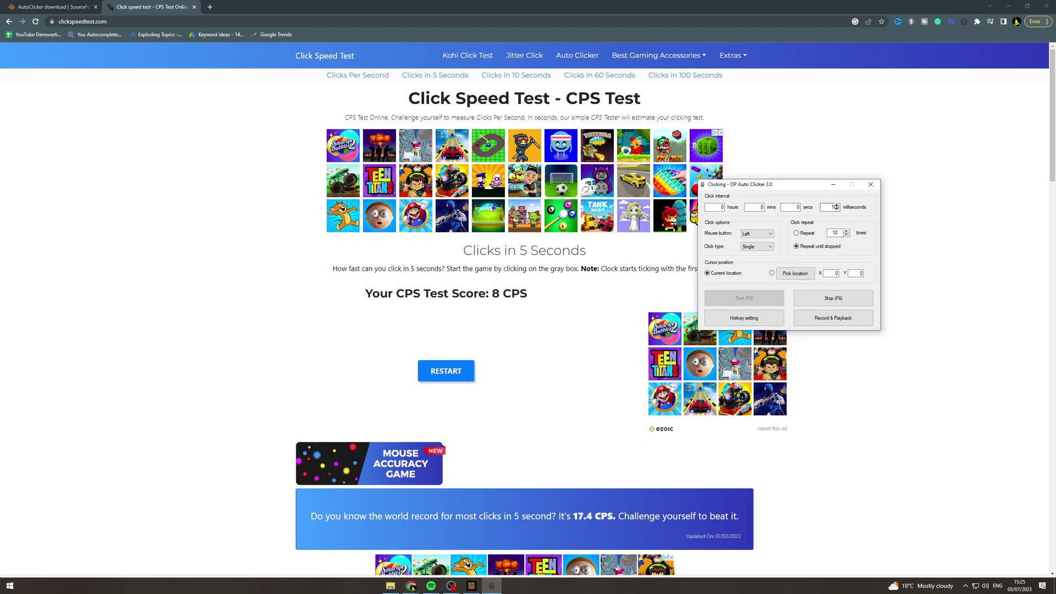
key(F6)
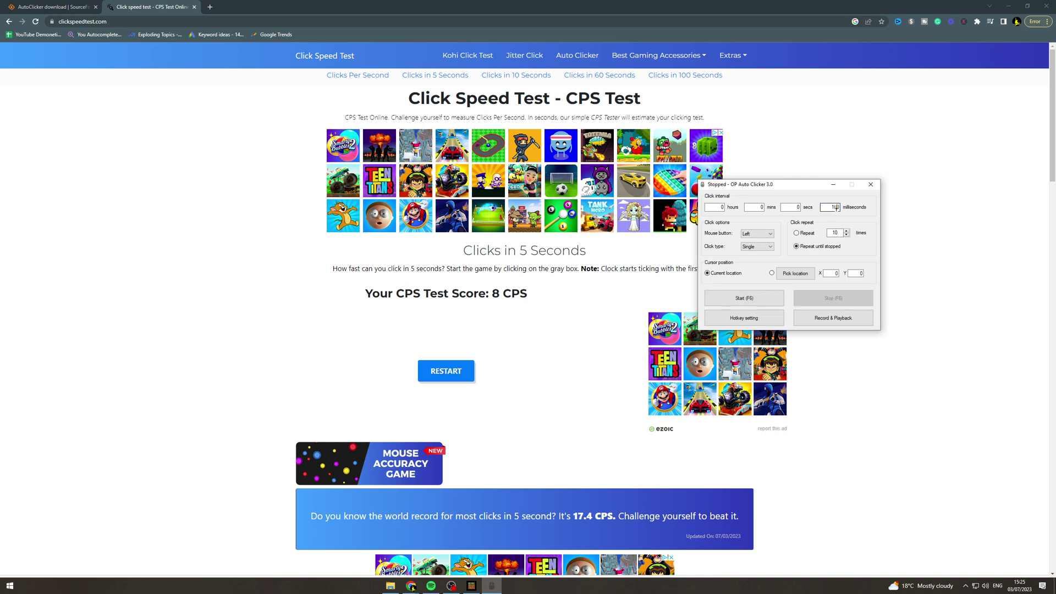
- Set the click interval to 10 milliseconds, rerun the click speed test with the auto clicker, and close the test tab
key(BackSpace)
click(446, 370)
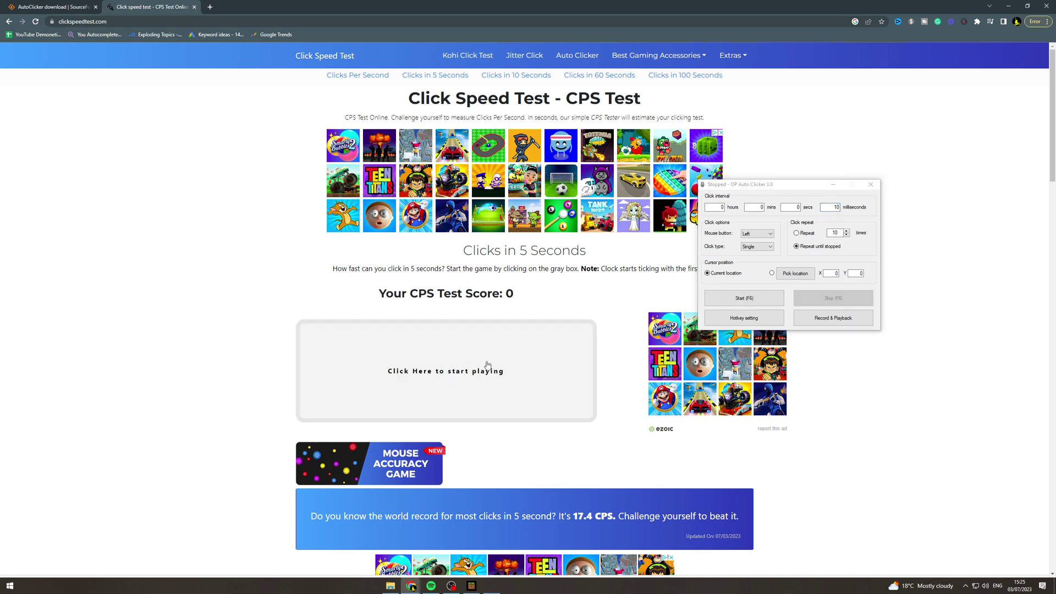
key(F6)
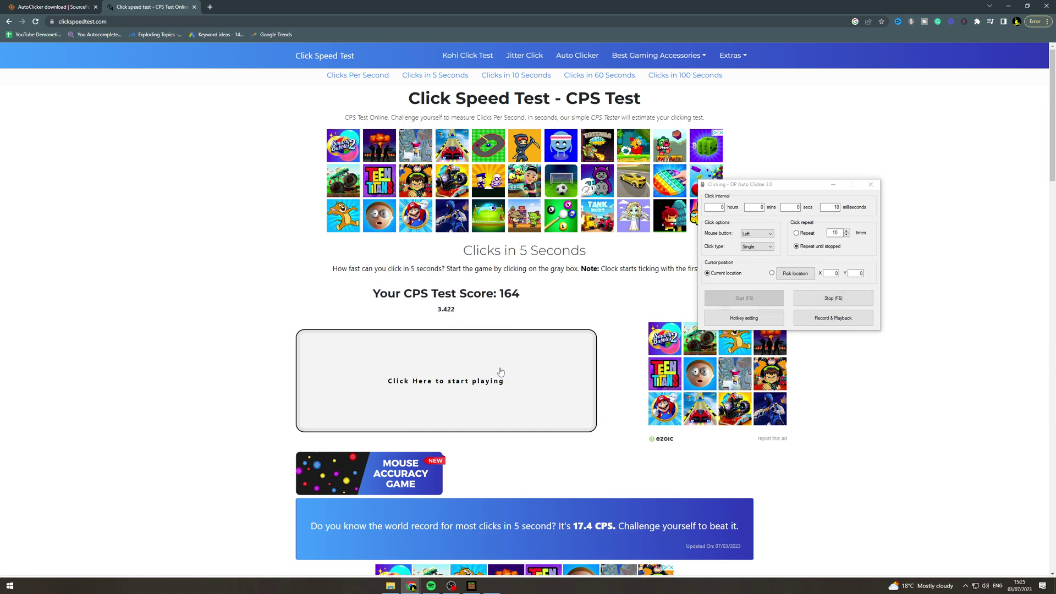
key(F6)
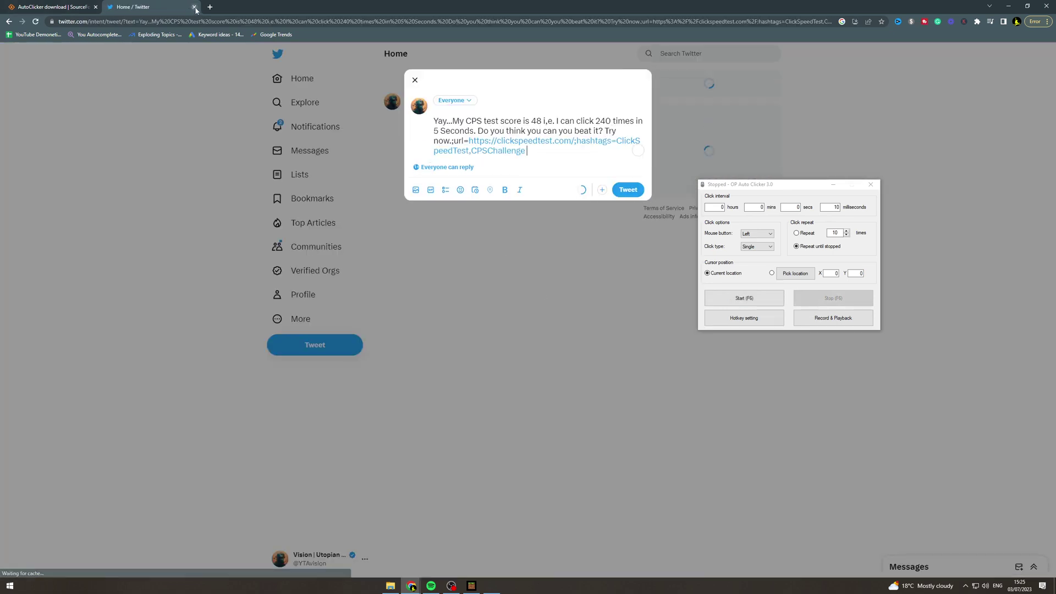
click(194, 7)
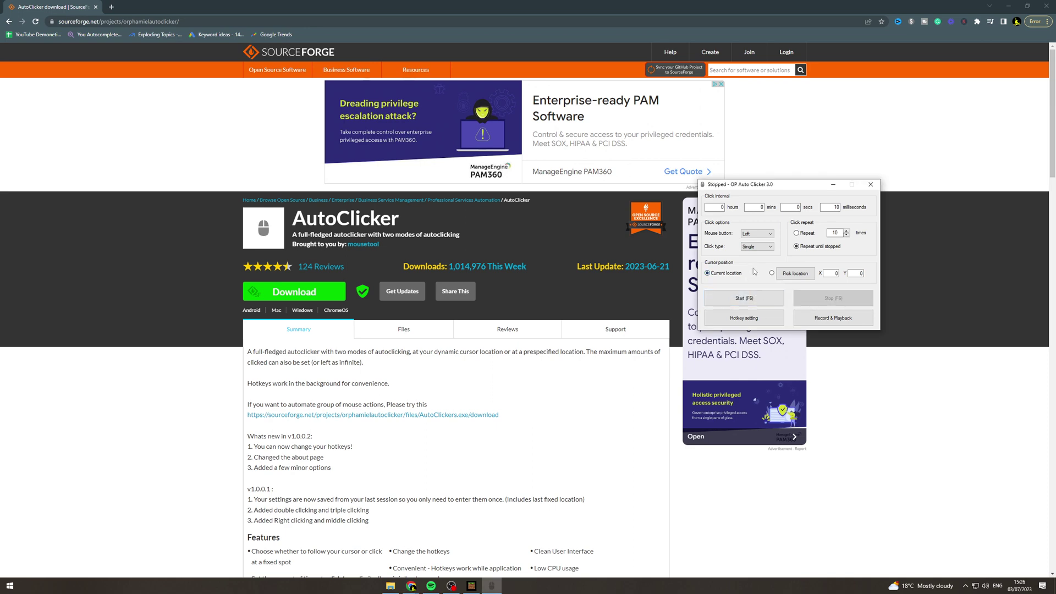
- Switch to Minecraft, open the Tester world and start walking forward
click(471, 586)
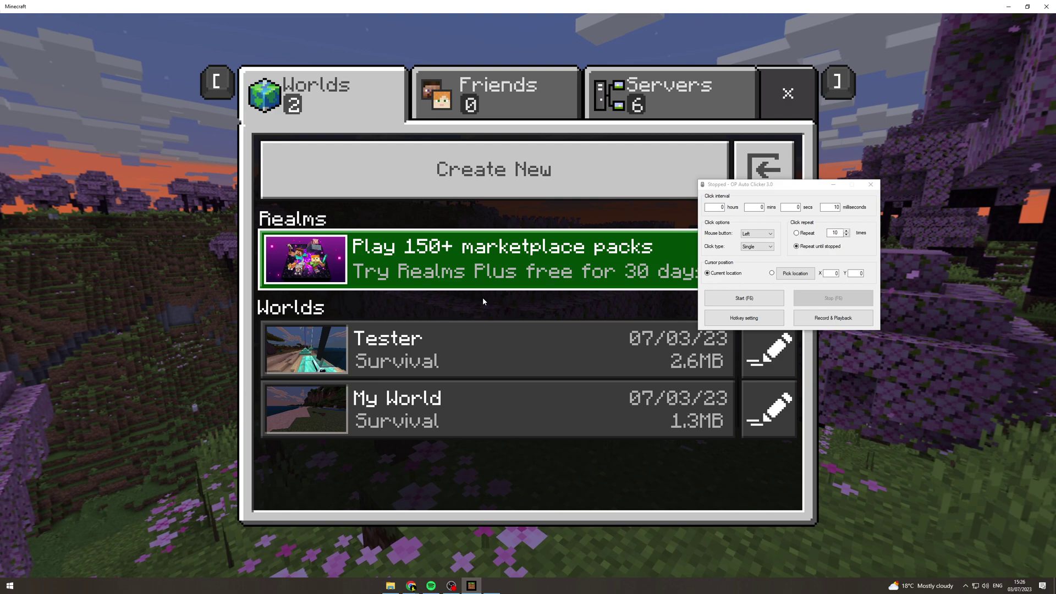
click(481, 353)
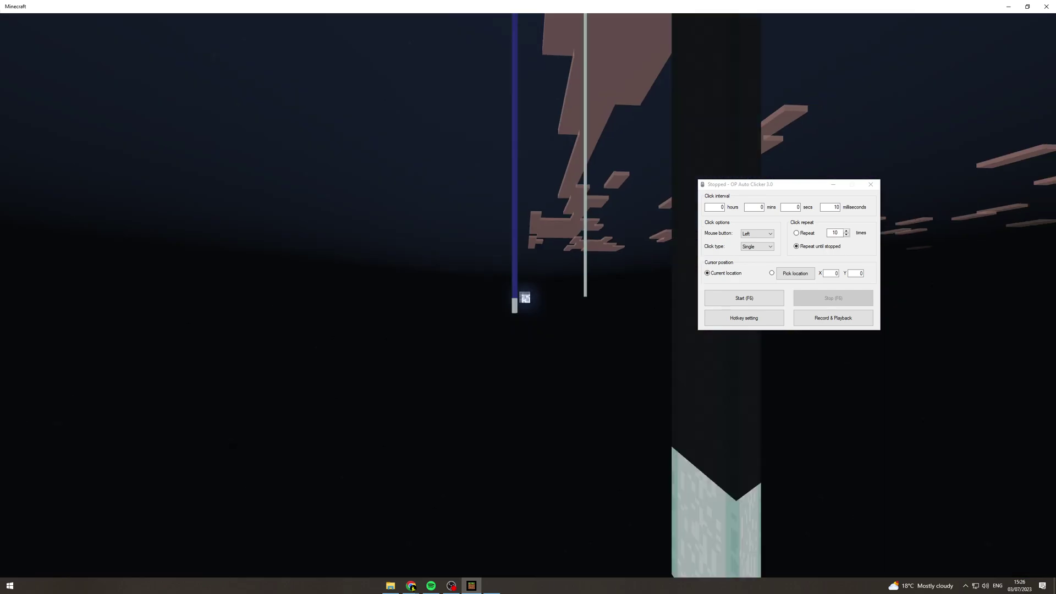
key(w)
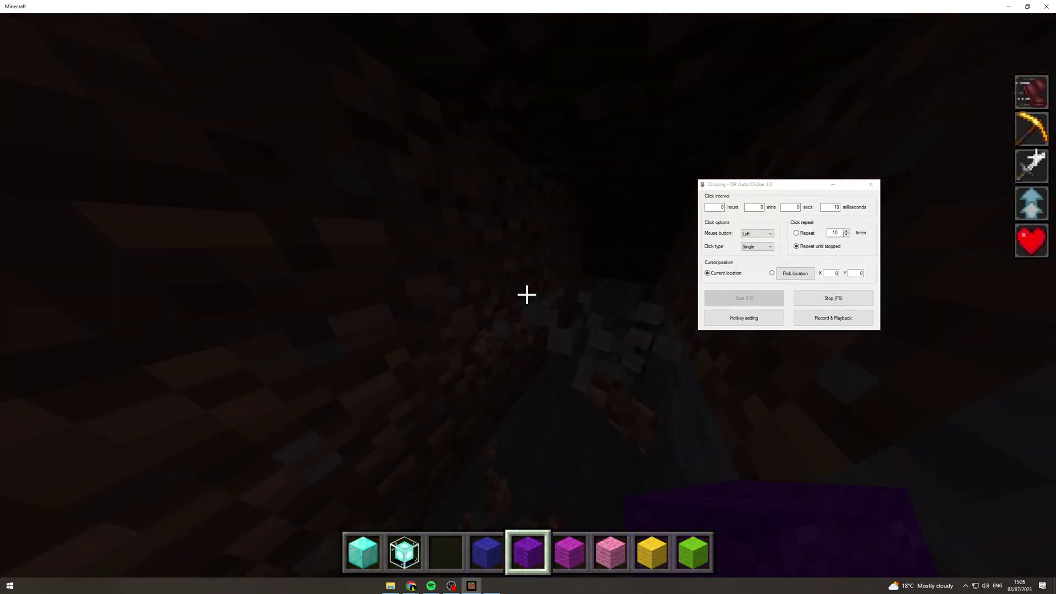
- Tunnel forward through dirt and stone with the auto clicker running at a 10-millisecond interval, and stop the clicker
key(w)
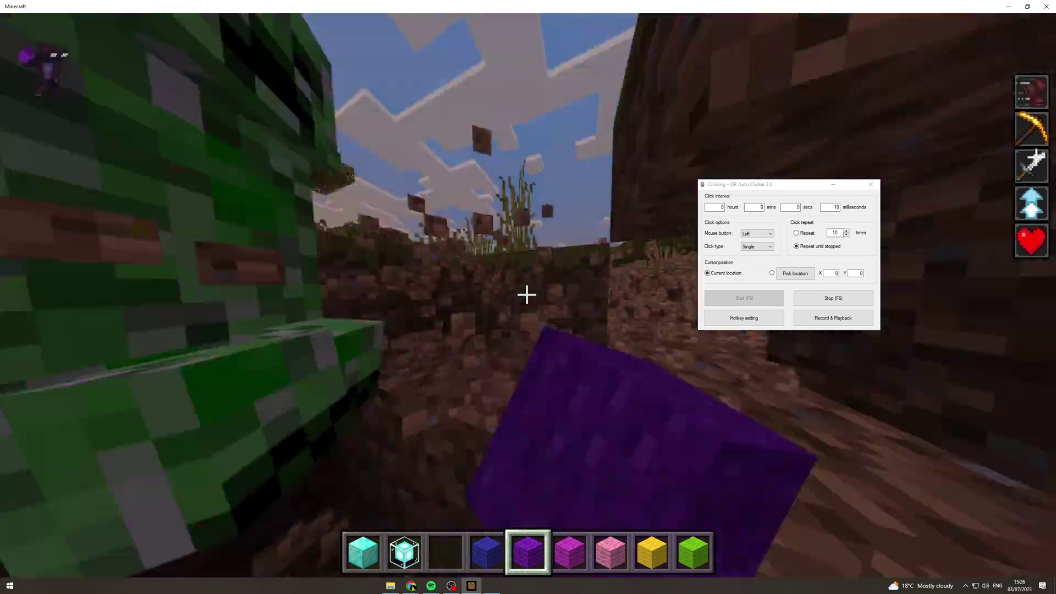
key(w)
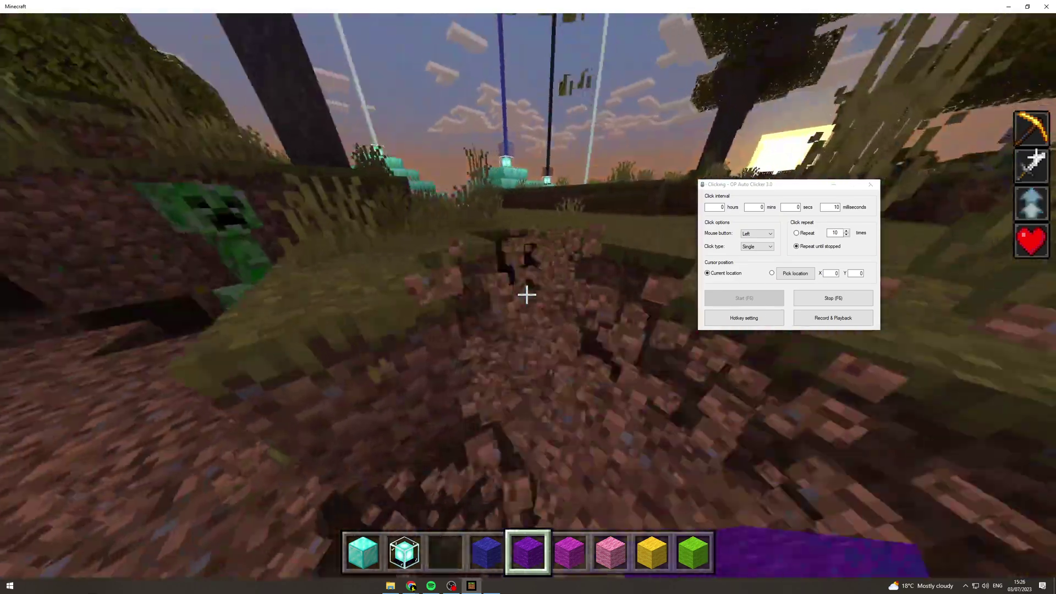
key(w)
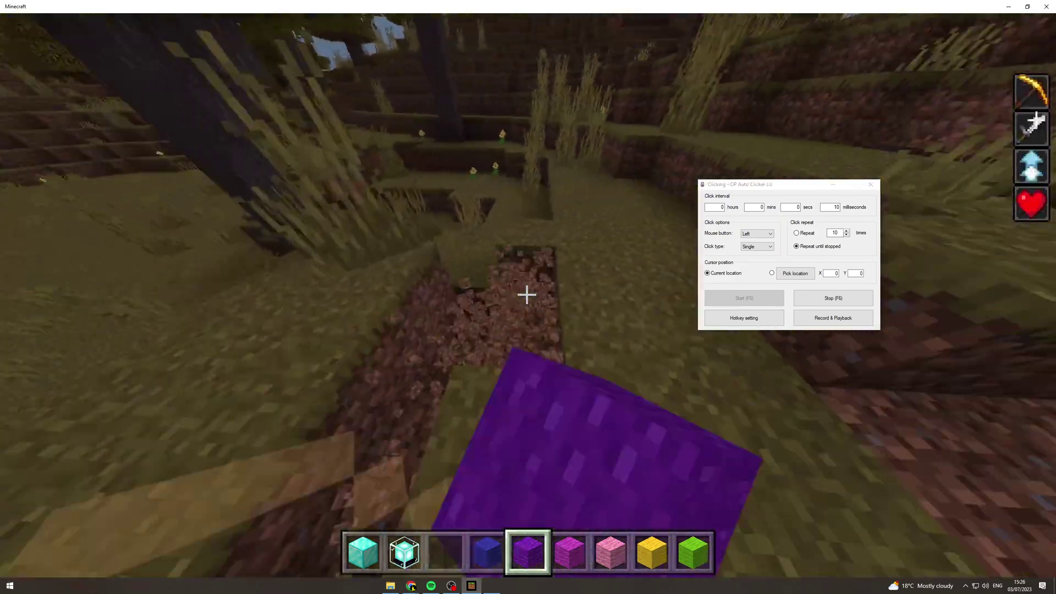
key(w)
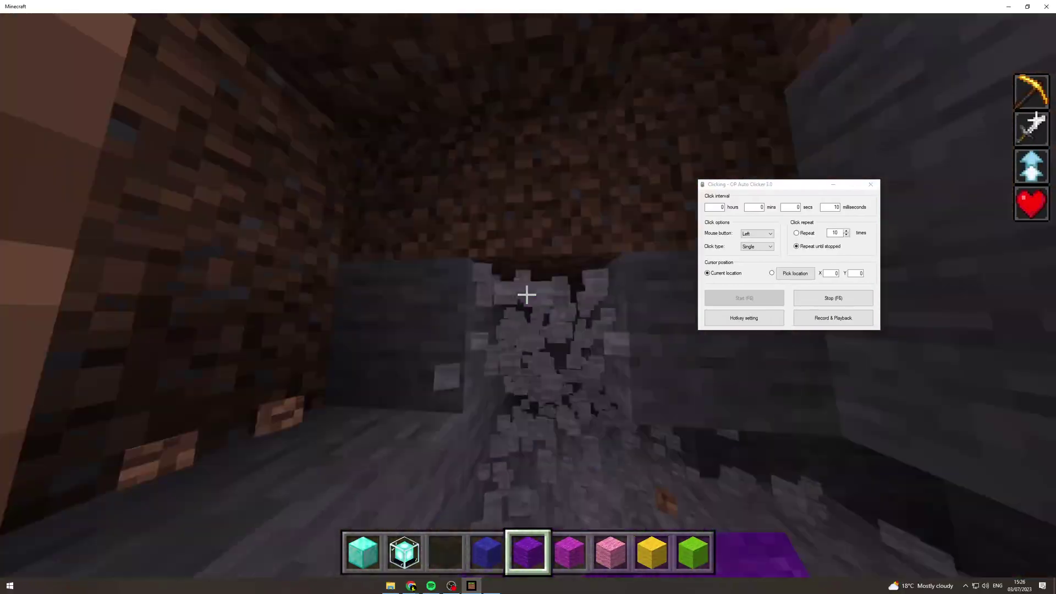
key(w)
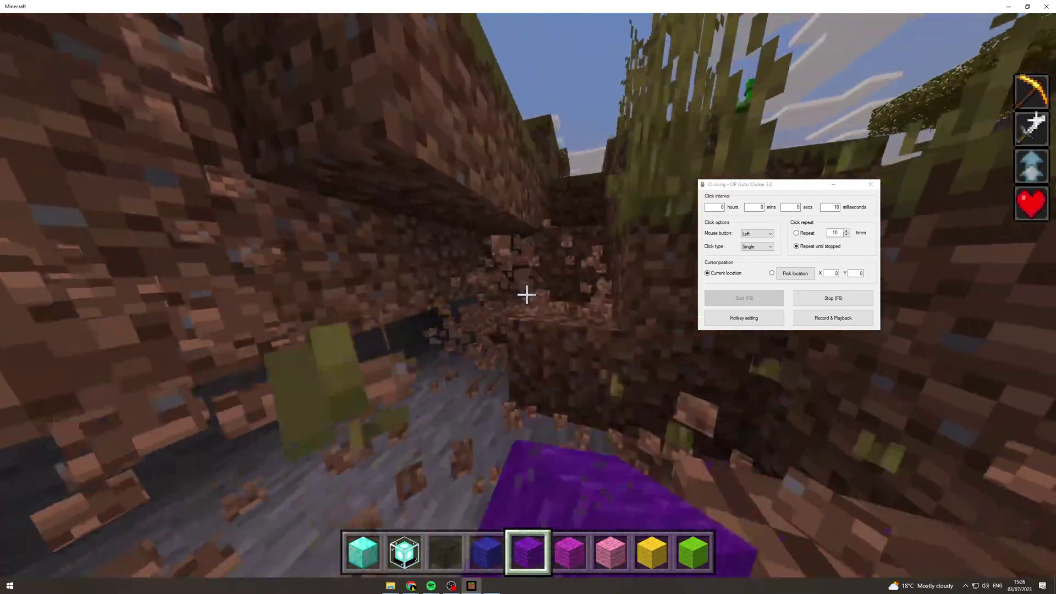
key(F6)
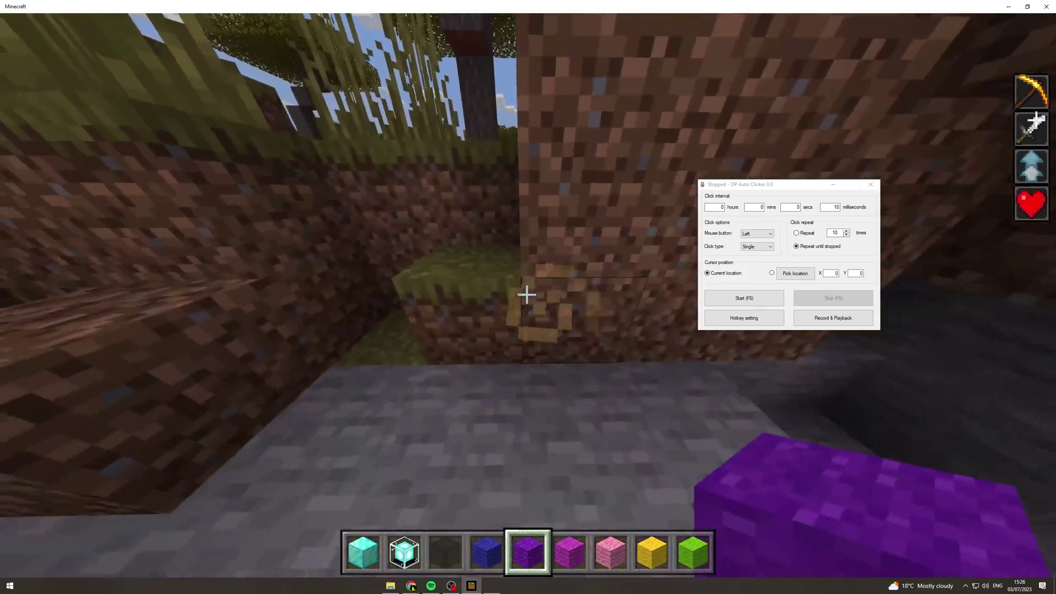
key(F6)
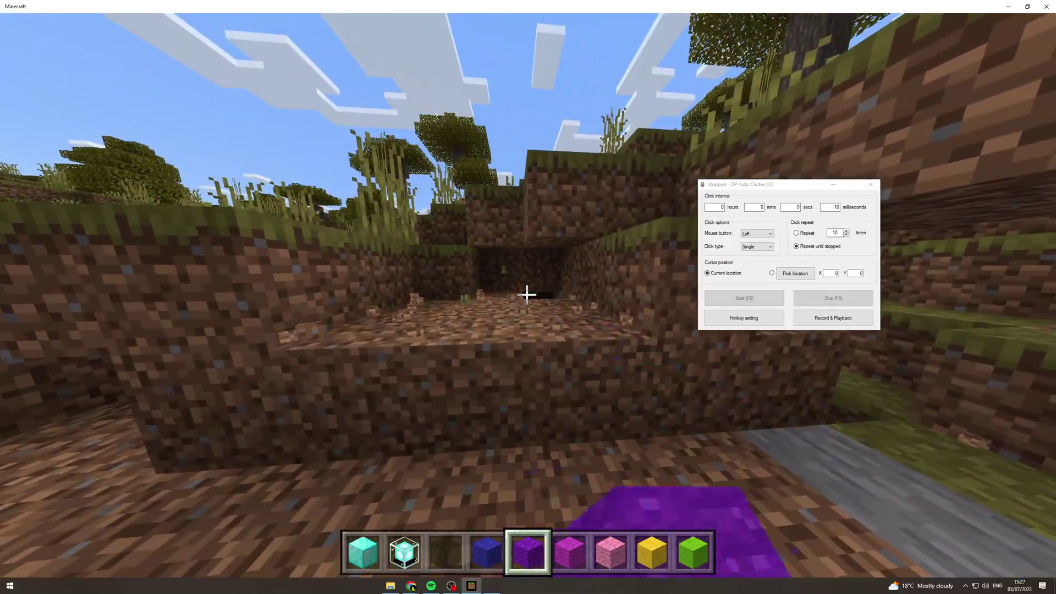
- Pause the game, set the click interval to 100 milliseconds, and test the auto clicker by breaking dirt blocks
key(Escape)
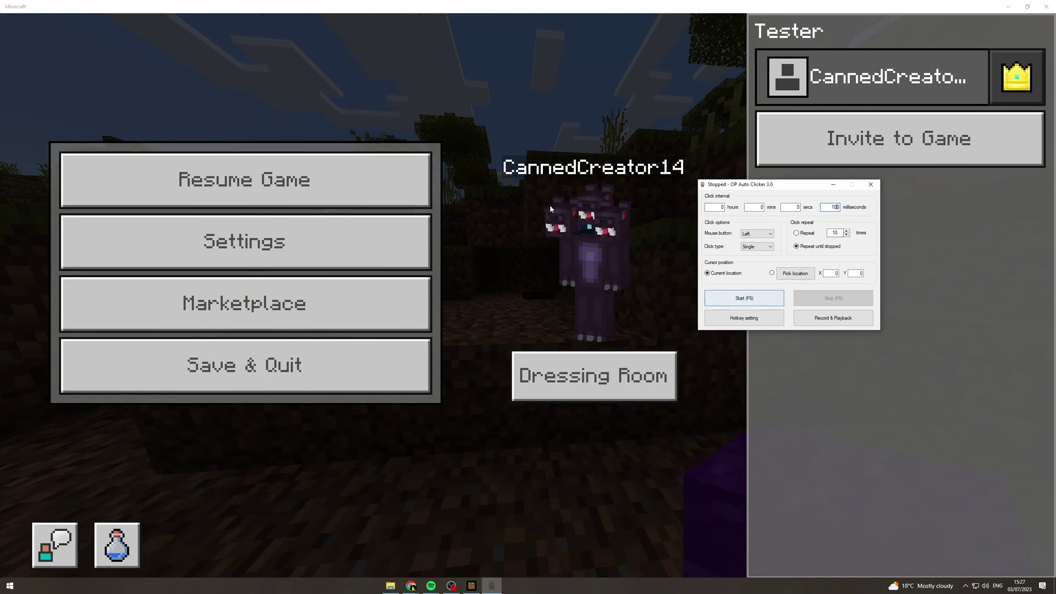
key(Escape)
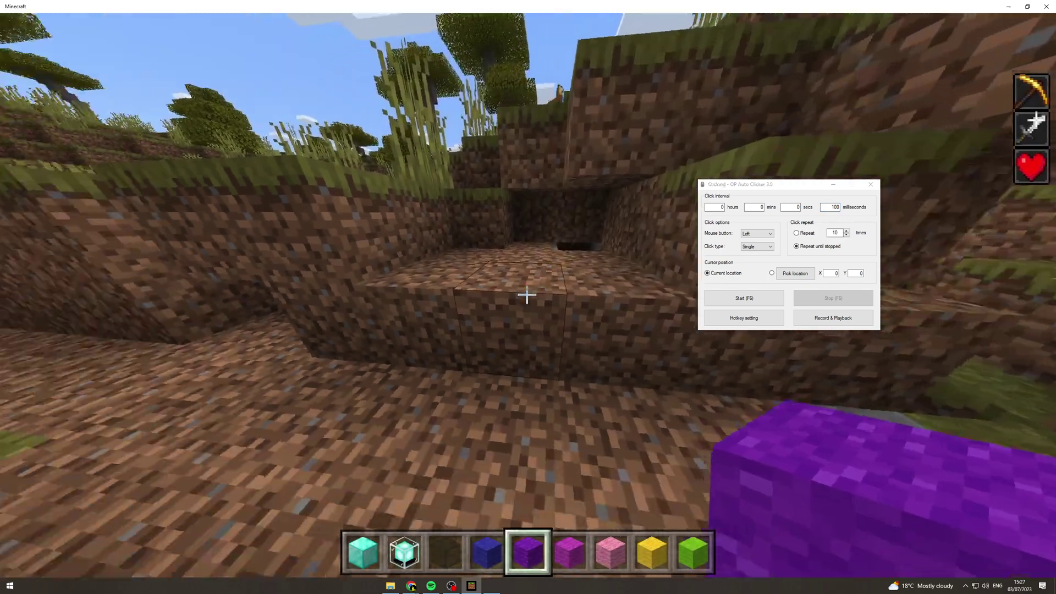
key(F6)
key(w)
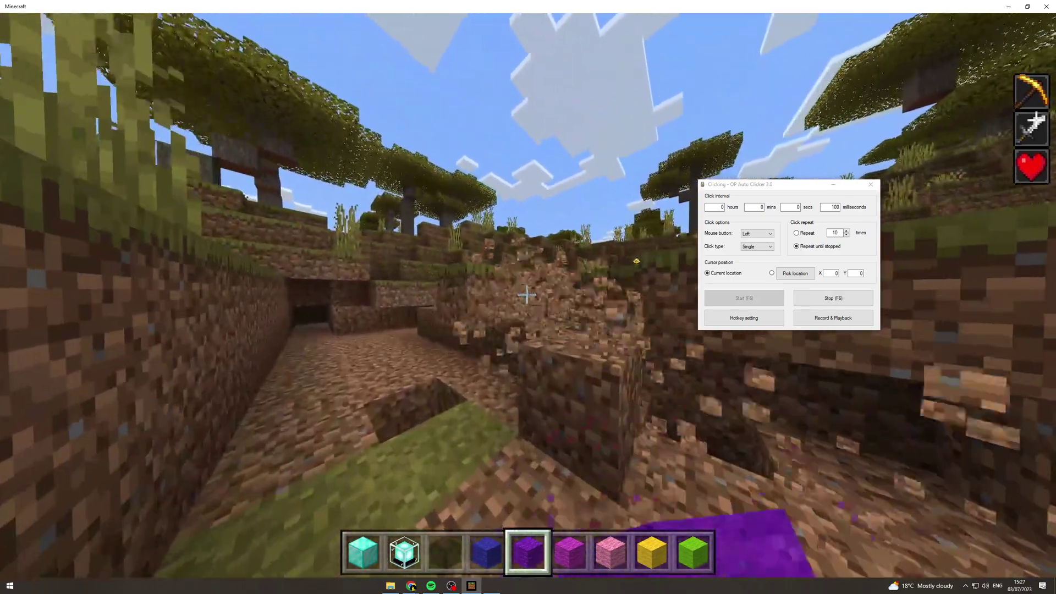
key(F6)
- Pause the game, set the click interval to 1000 milliseconds, and test the auto clicker on dirt blocks while moving forward
key(Escape)
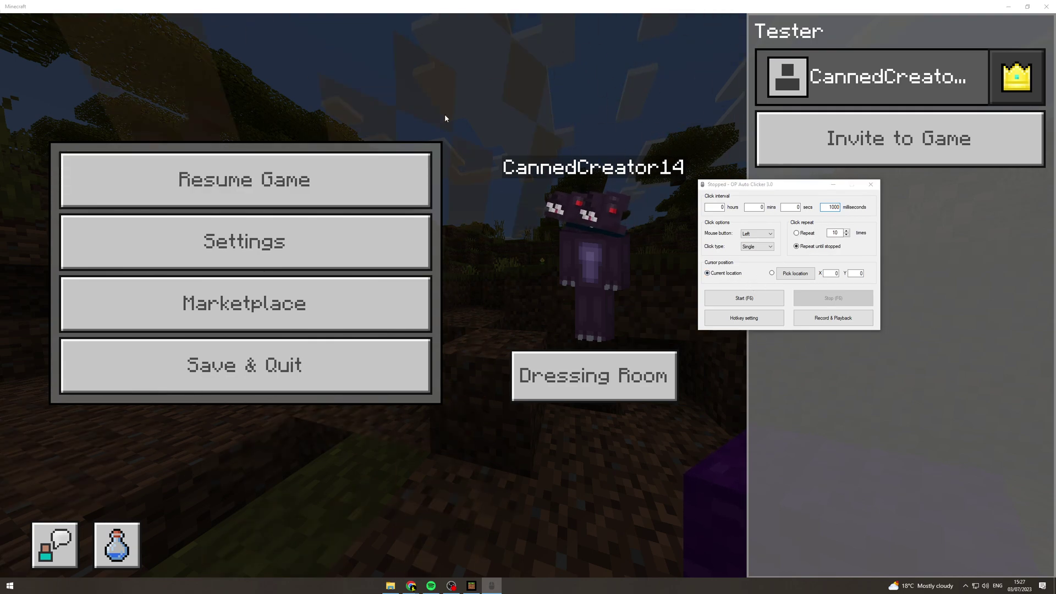
click(445, 118)
key(Escape)
key(F6)
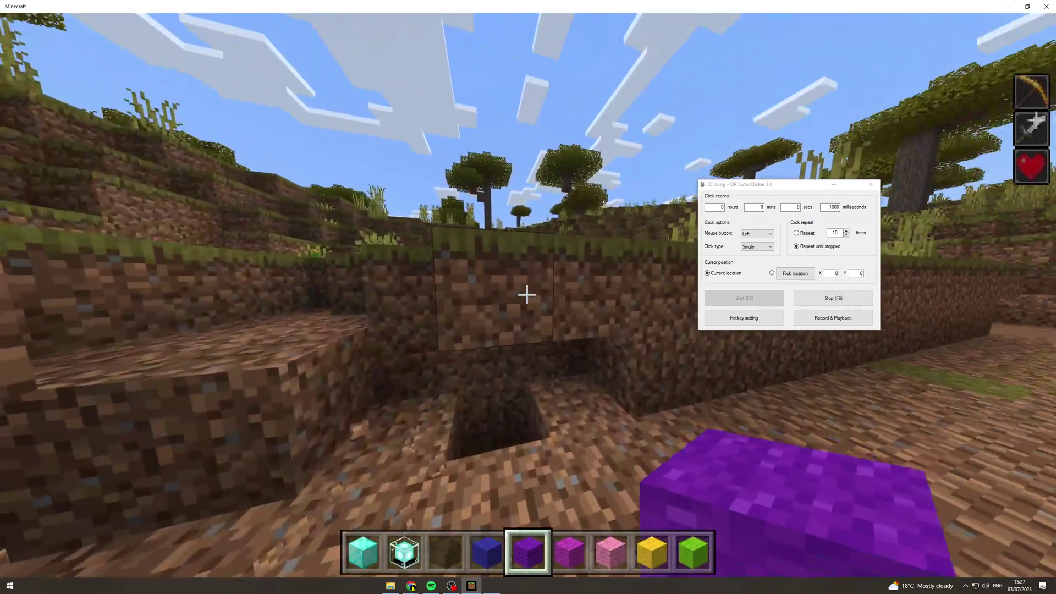
key(w)
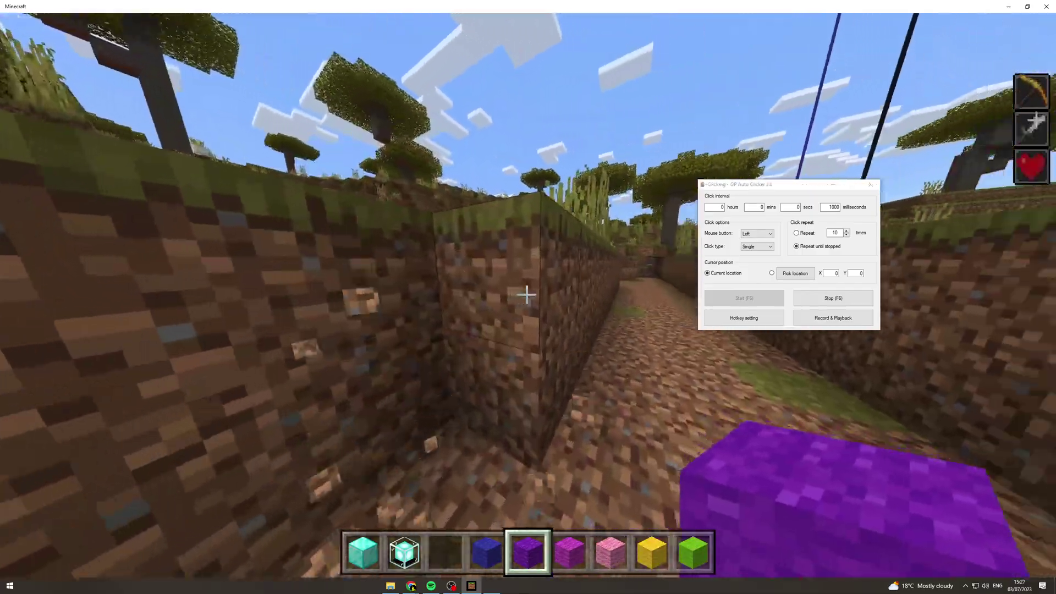
key(w)
key(space)
key(space)
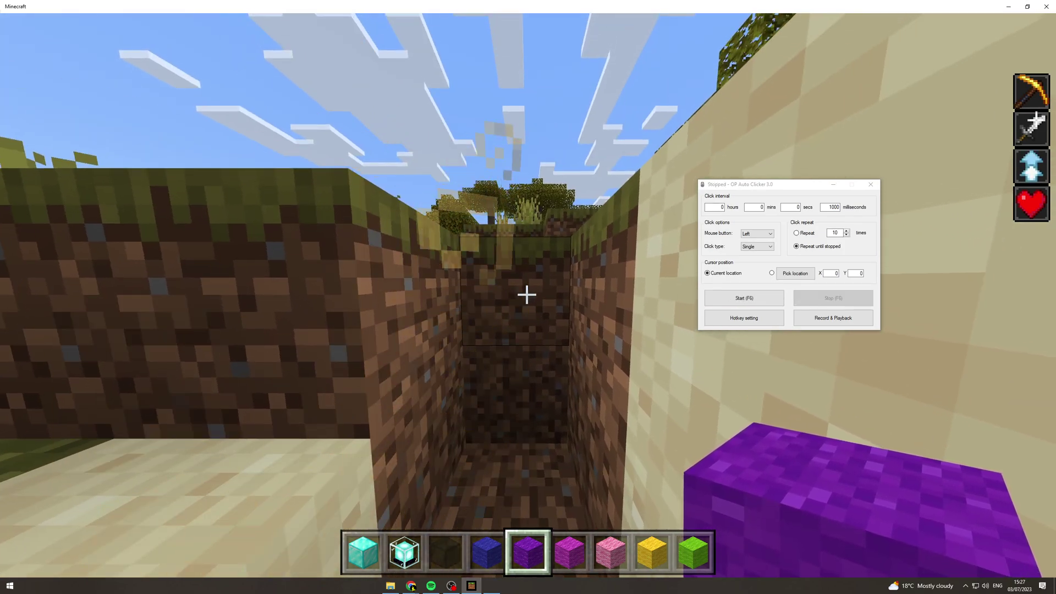
- Resume the game, select the Black Stained Glass and fly along the shore around the beacon pyramids
key(Escape)
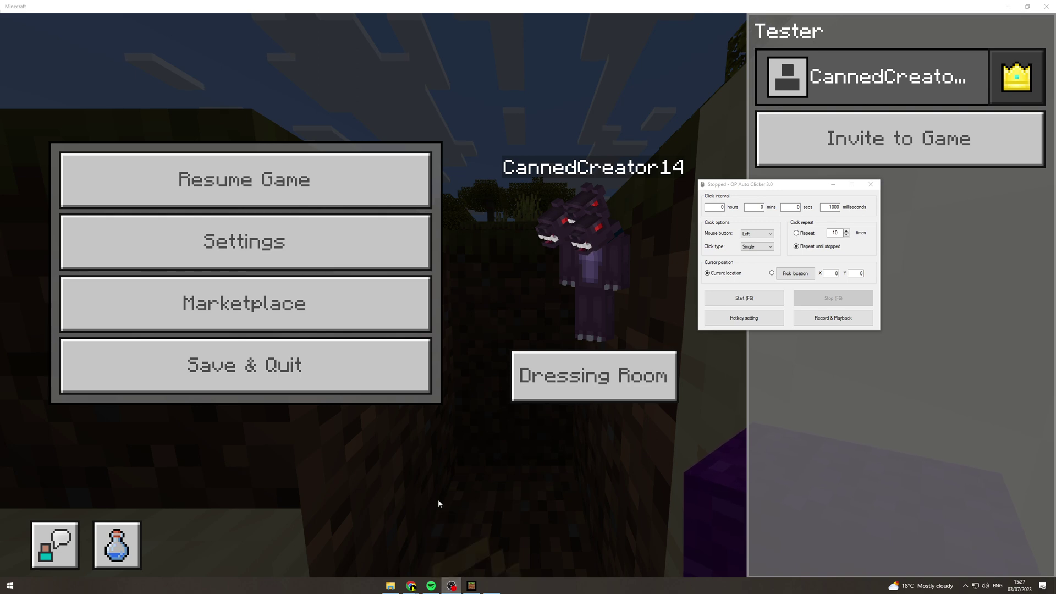
key(Escape)
key(2)
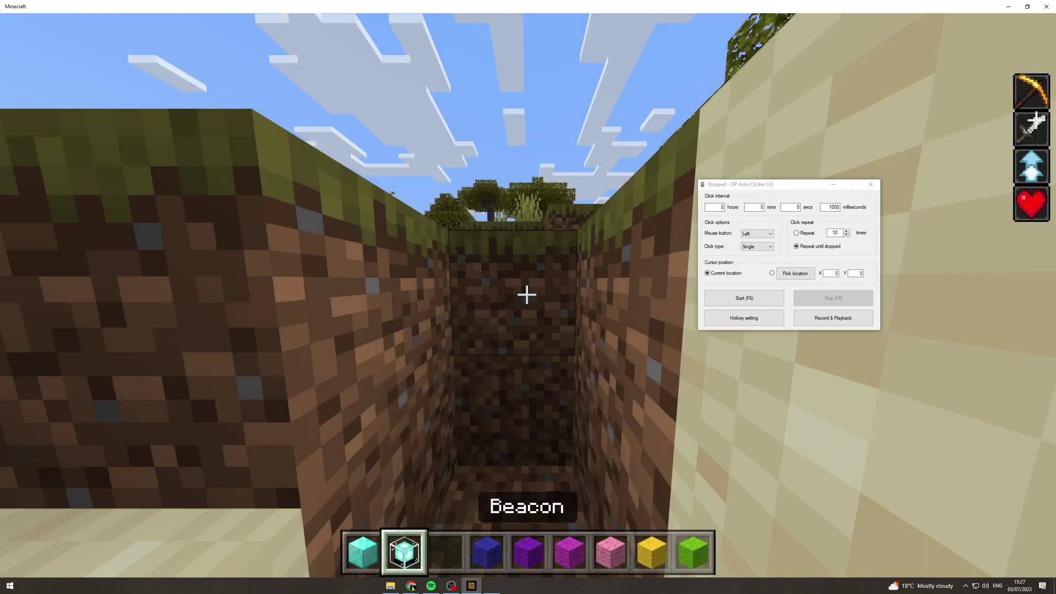
key(w)
key(space)
key(3)
key(w)
key(space)
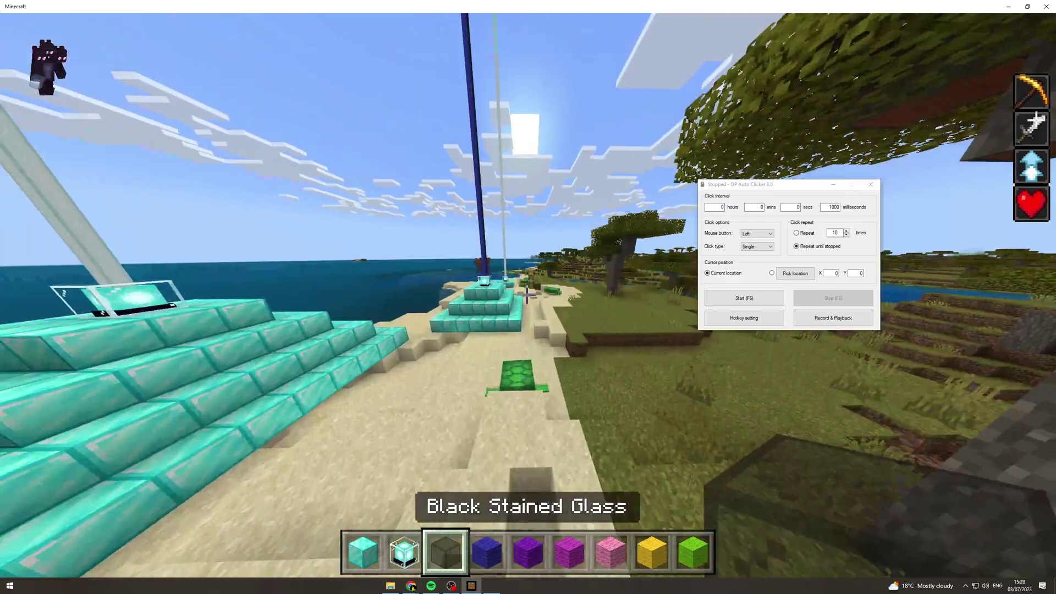
key(w)
key(shift)
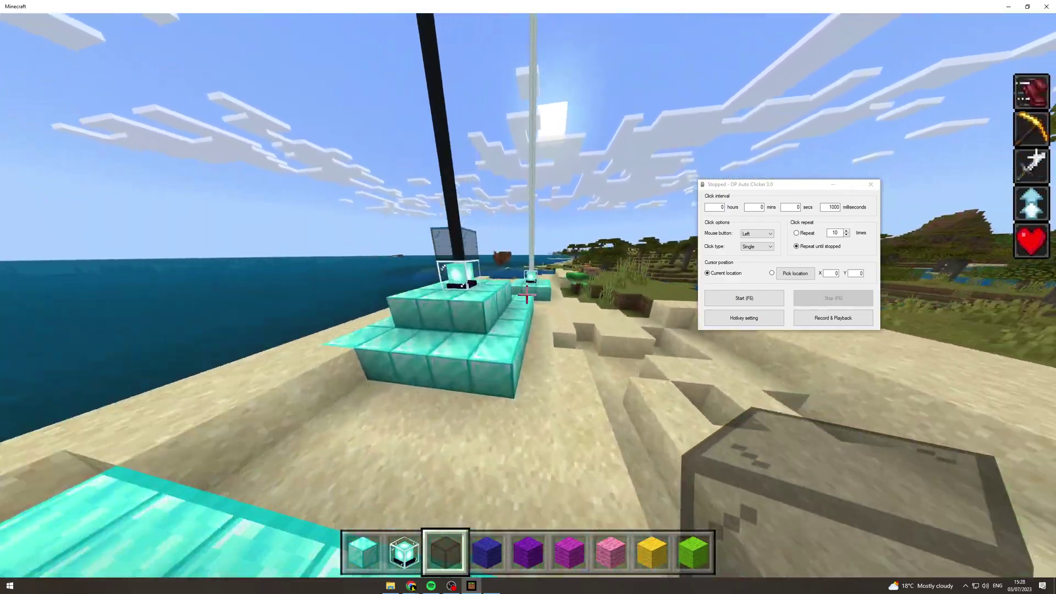
key(w)
key(space)
key(space)
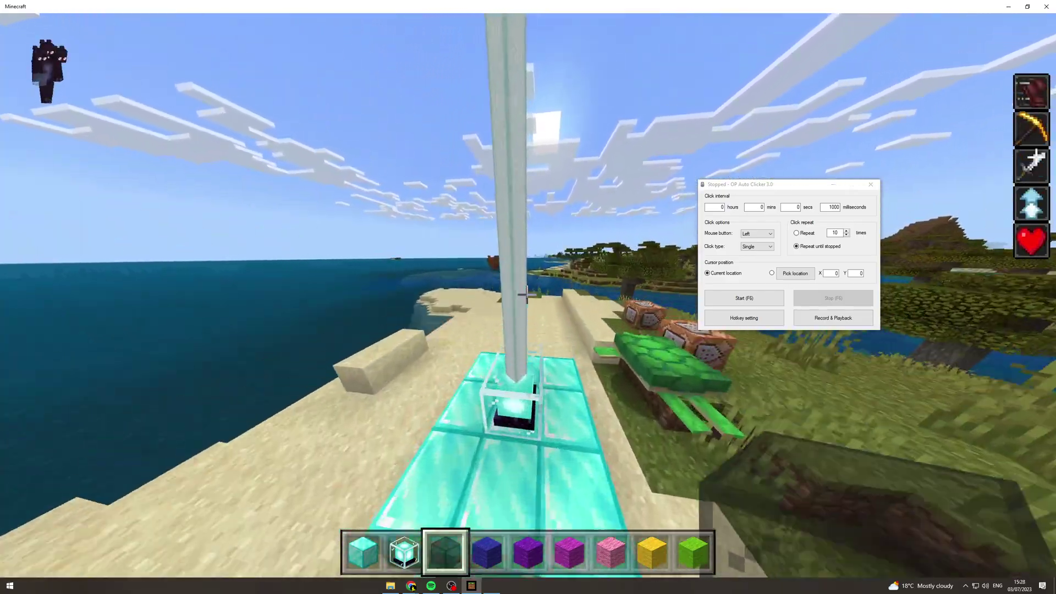
key(w)
key(shift)
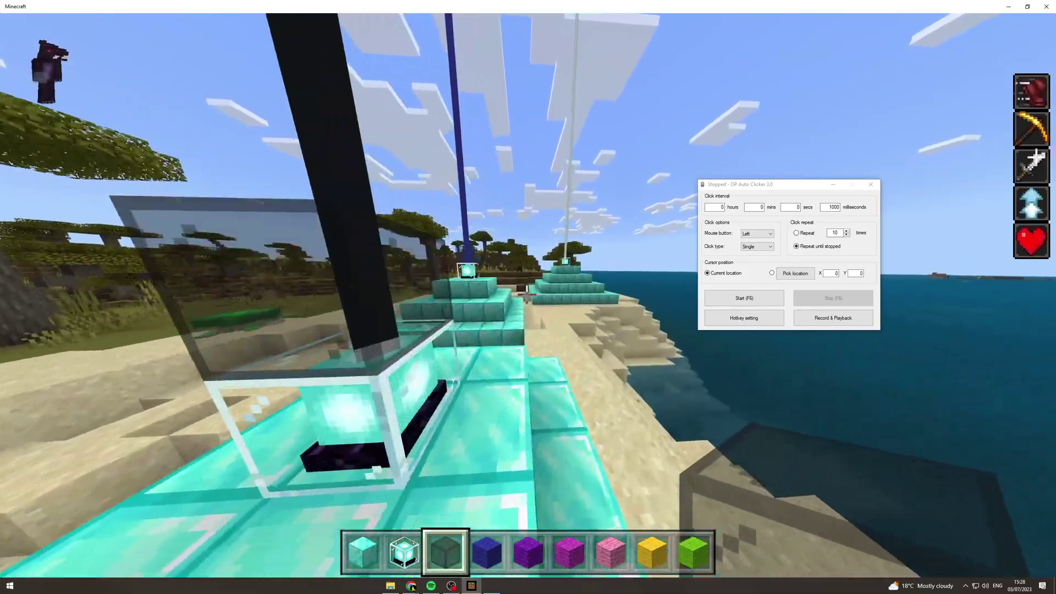
key(w)
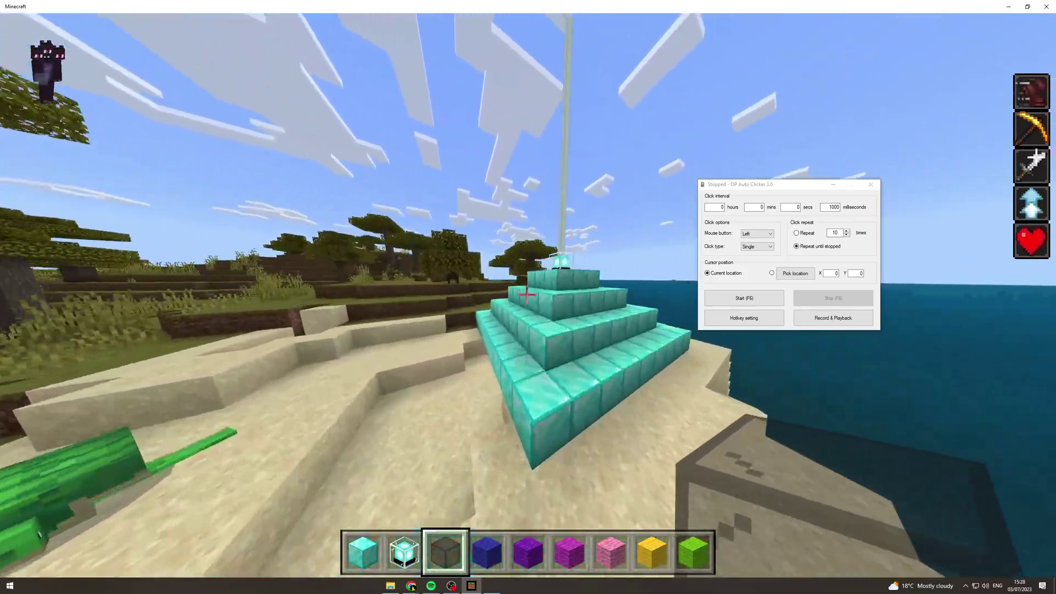
key(w)
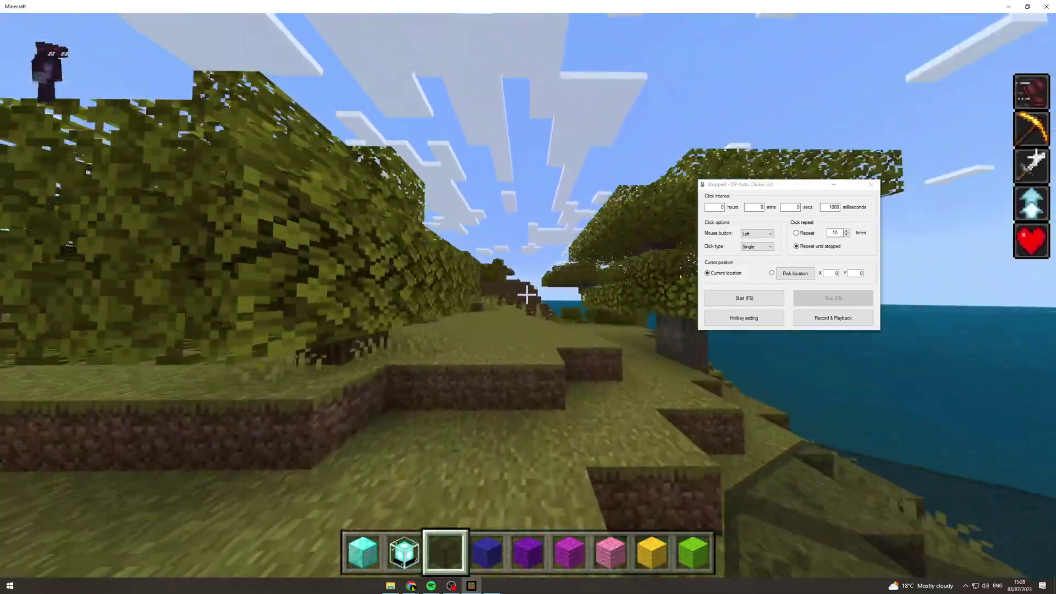
key(w)
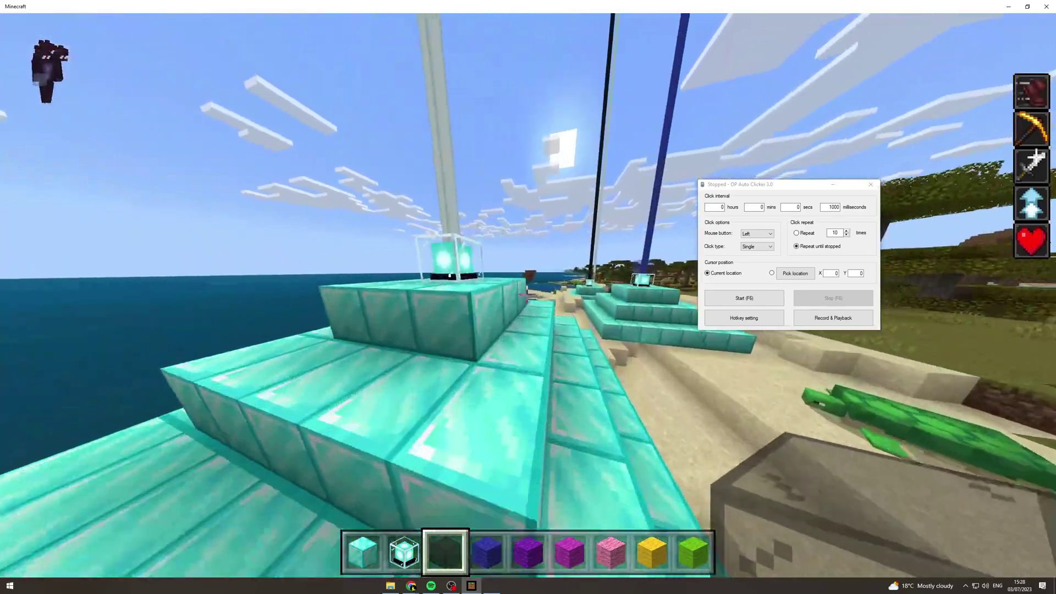